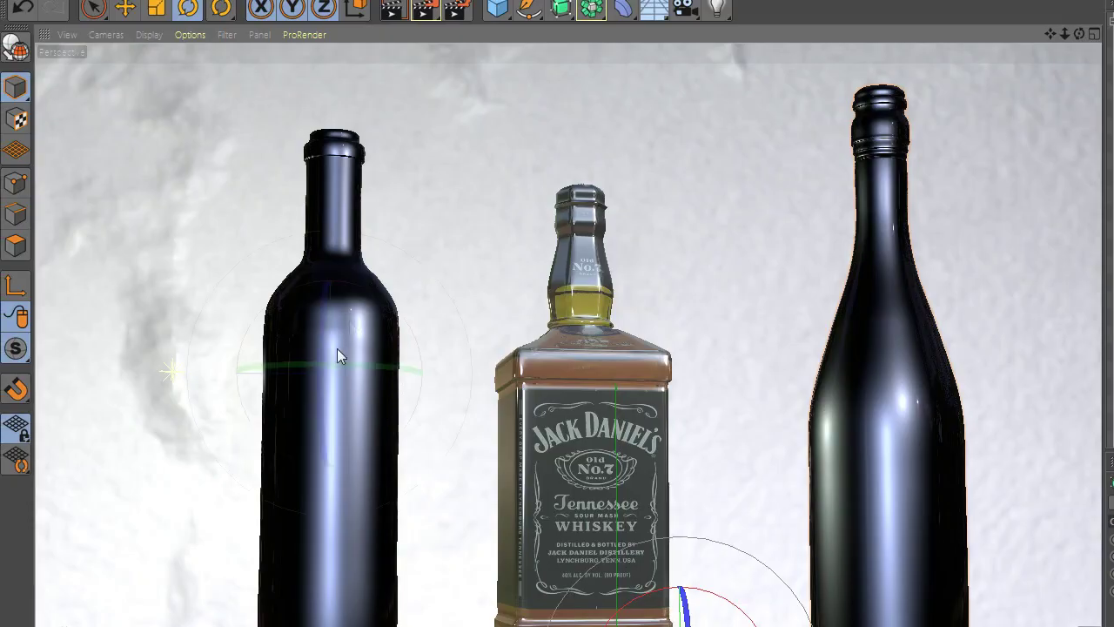
Examine the finished bottle models and collapse the selected bottle's subdivision surface hierarchy
click(337, 349)
drag(354, 369, 585, 383)
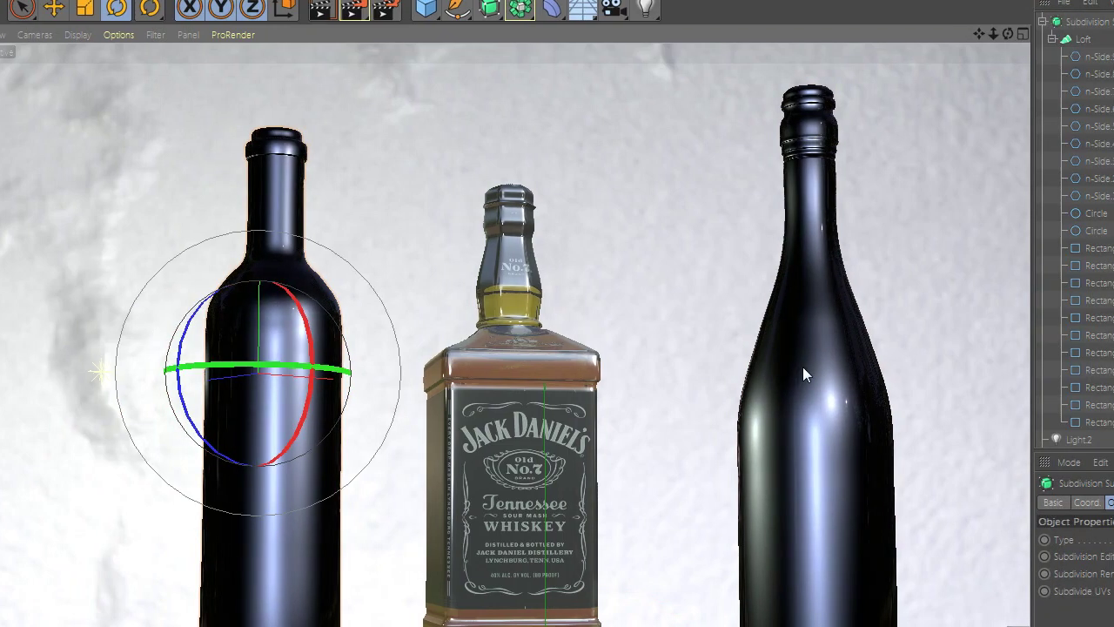
click(873, 386)
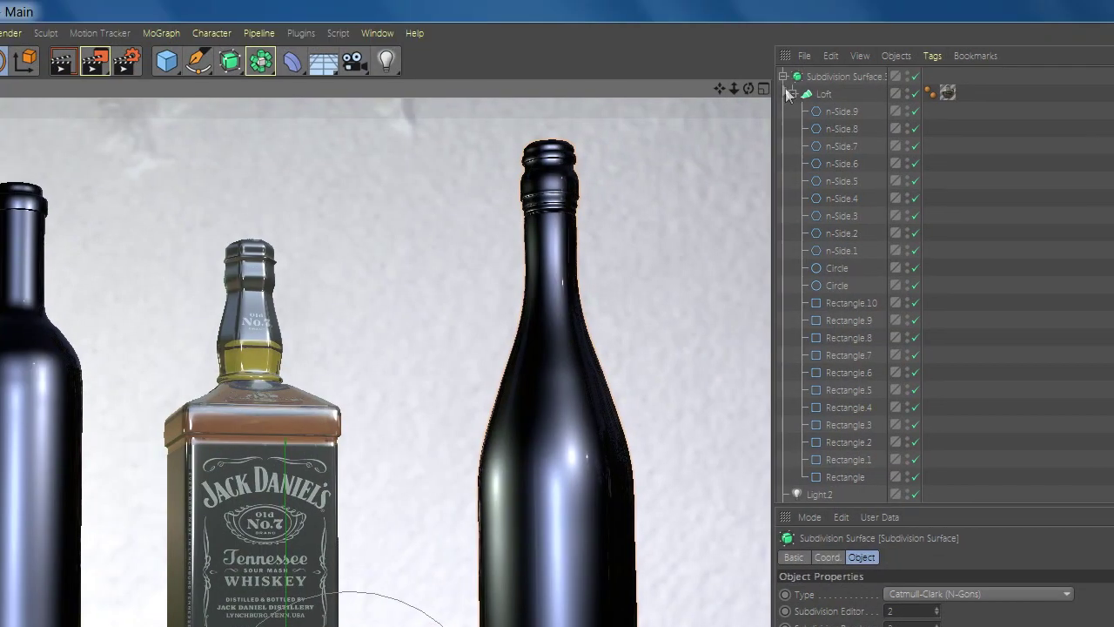
click(784, 78)
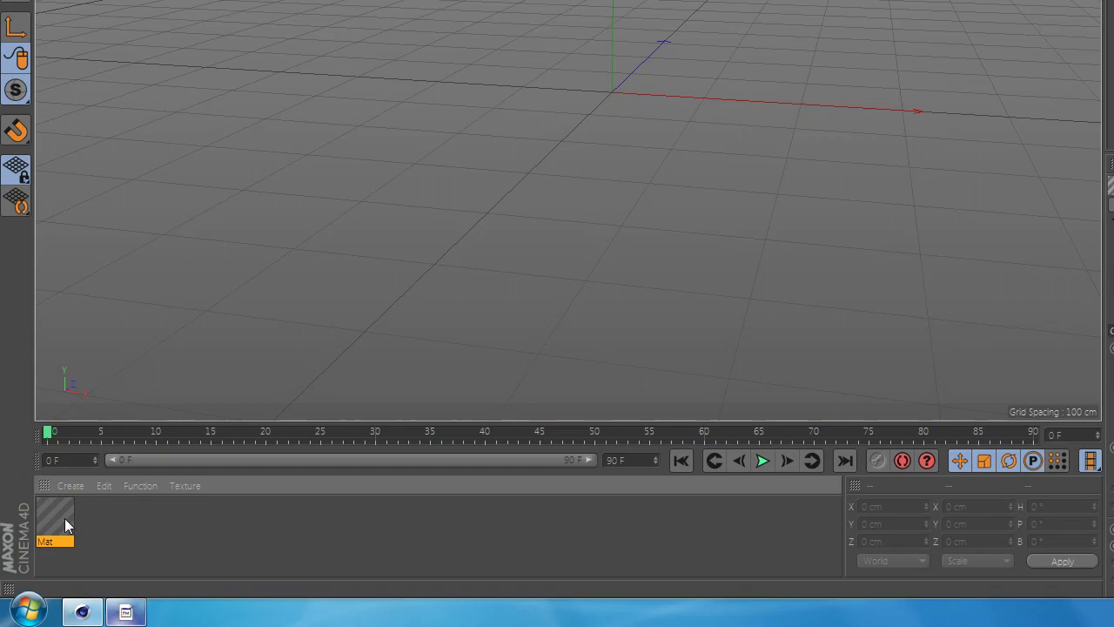
Load 54123-JACK-DANIELS-BLACK.png as the material's color texture without copying it to the project, and disable Reflectance
double_click(55, 521)
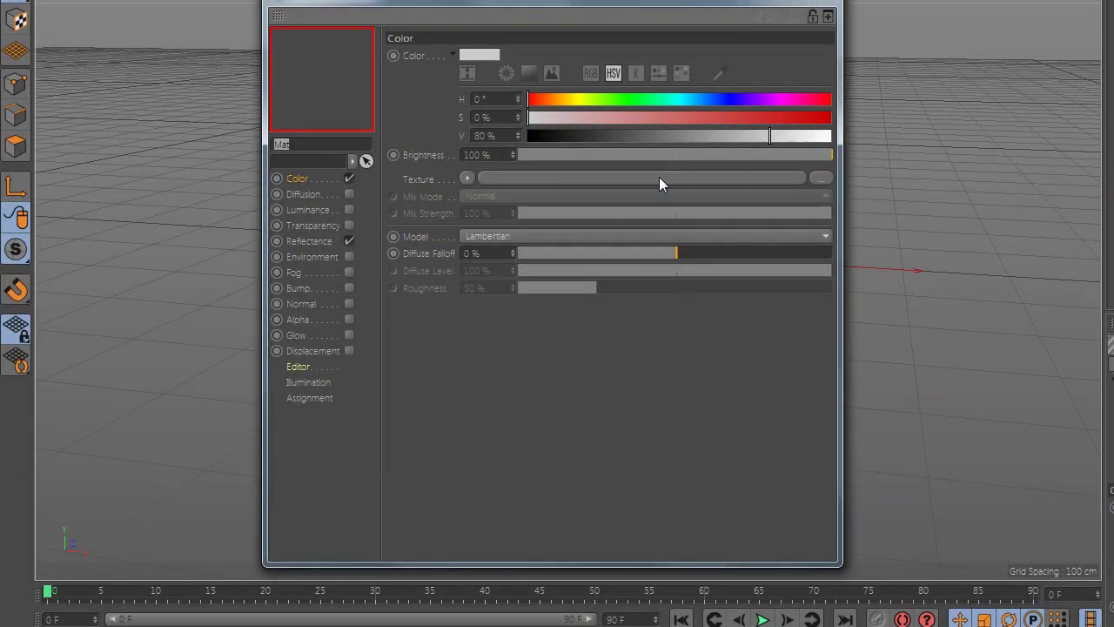
click(718, 178)
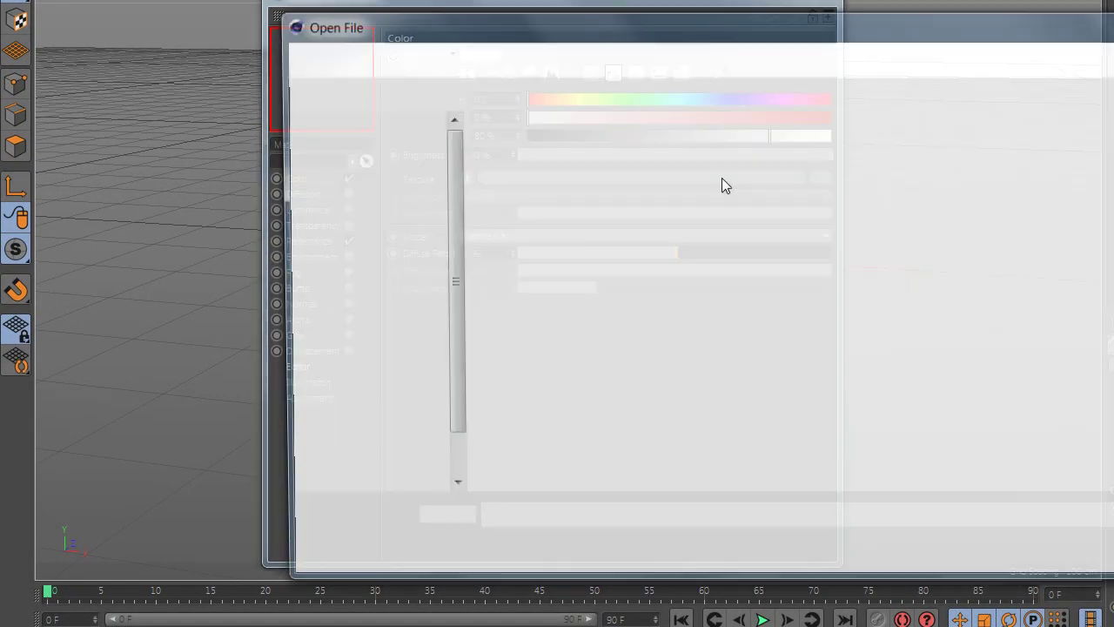
double_click(691, 215)
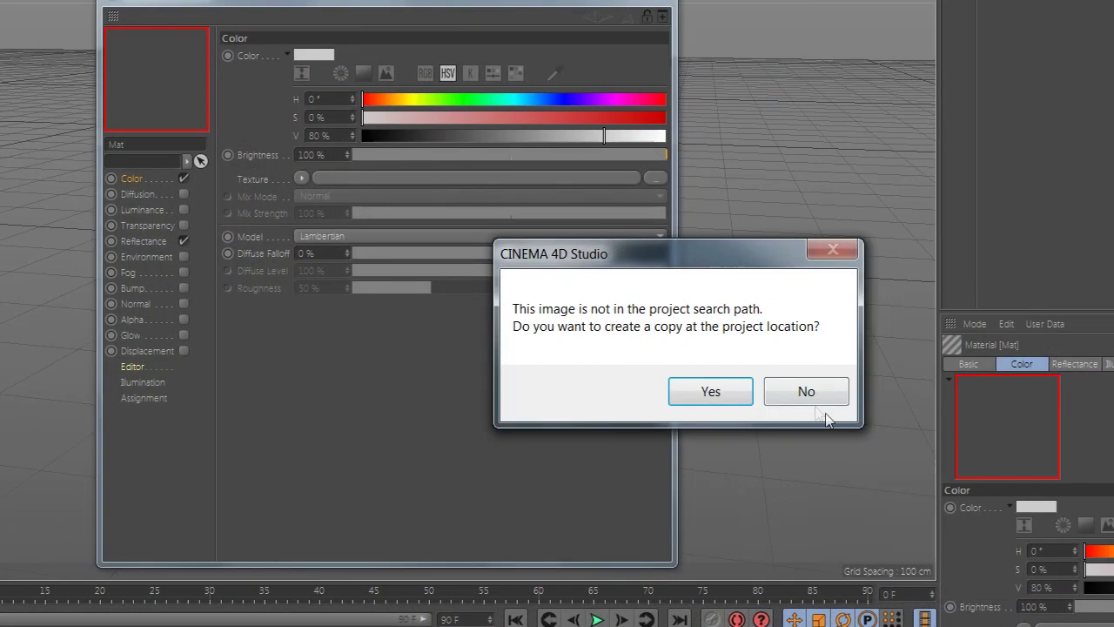
click(820, 415)
click(182, 241)
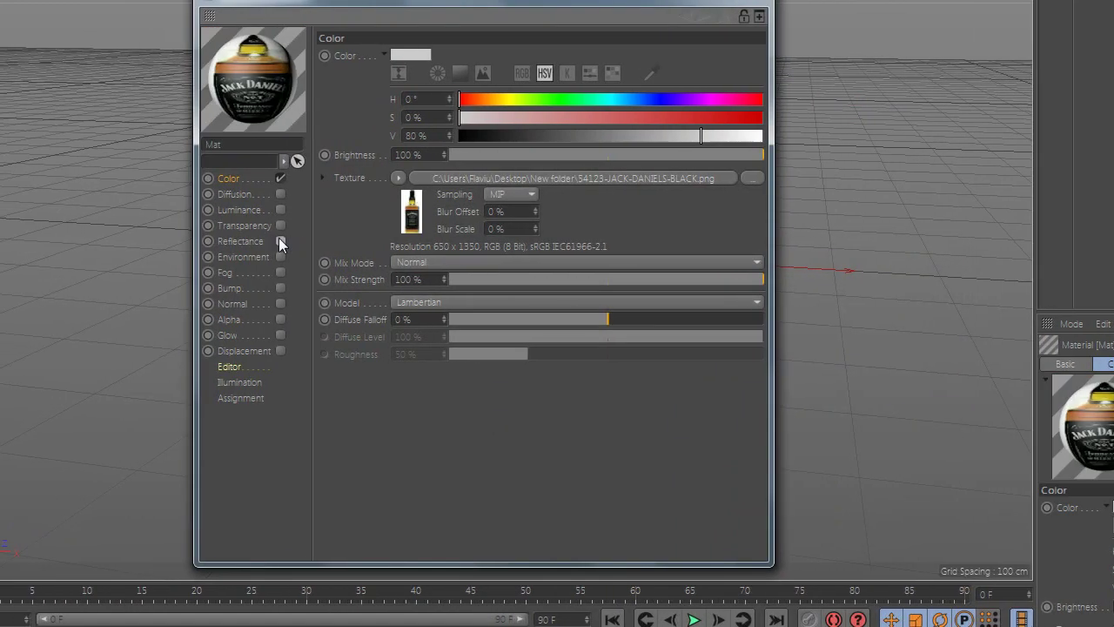
click(742, 142)
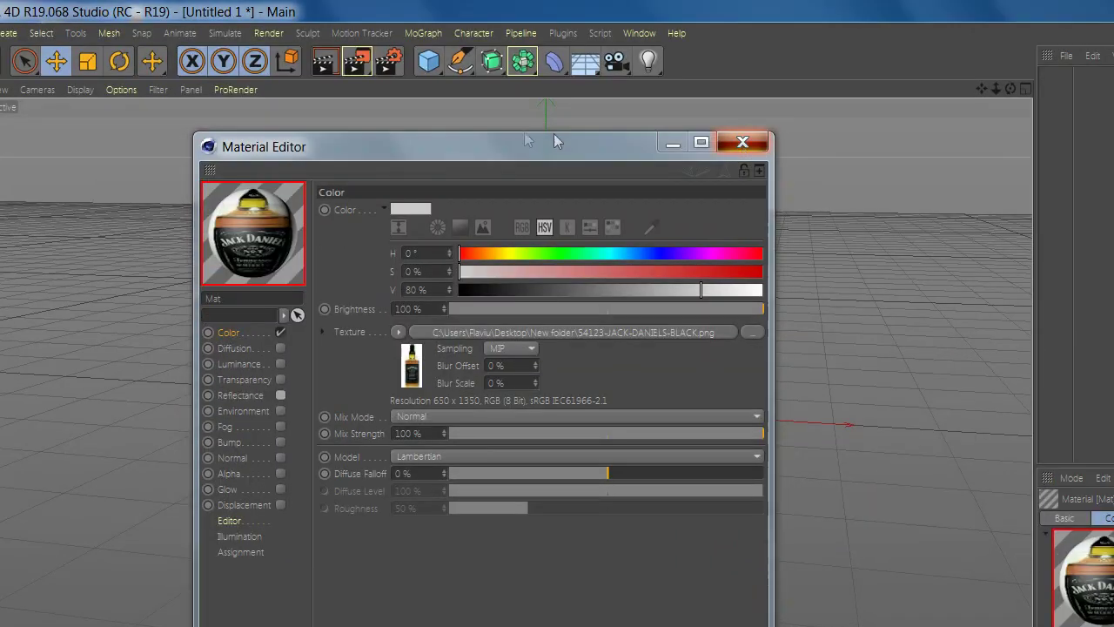
Add a plane and set its width to 650 cm and its height to 1350 cm
drag(433, 69, 556, 120)
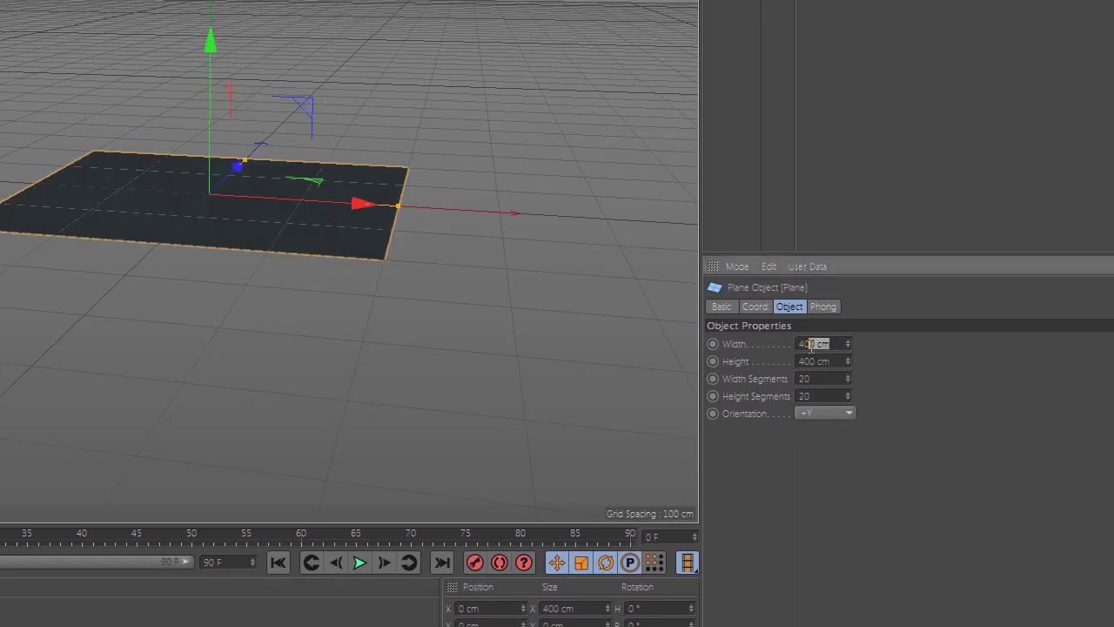
double_click(822, 343)
text(650)
click(829, 362)
text(1350)
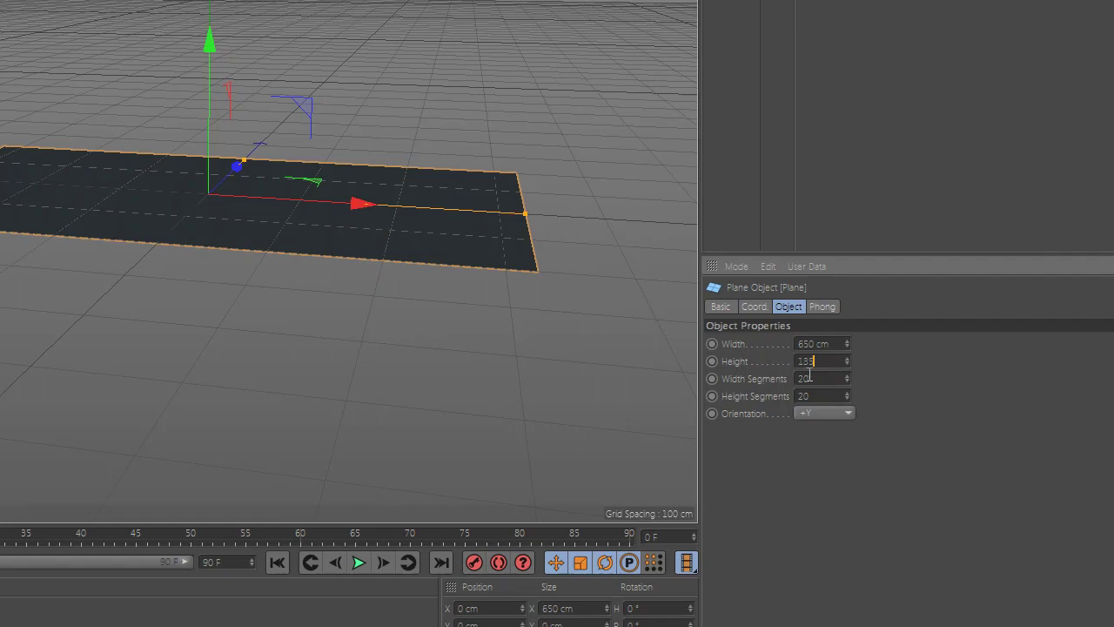
key(Return)
Apply the bottle image material to the plane and set the plane's orientation to -Z
drag(47, 520, 448, 230)
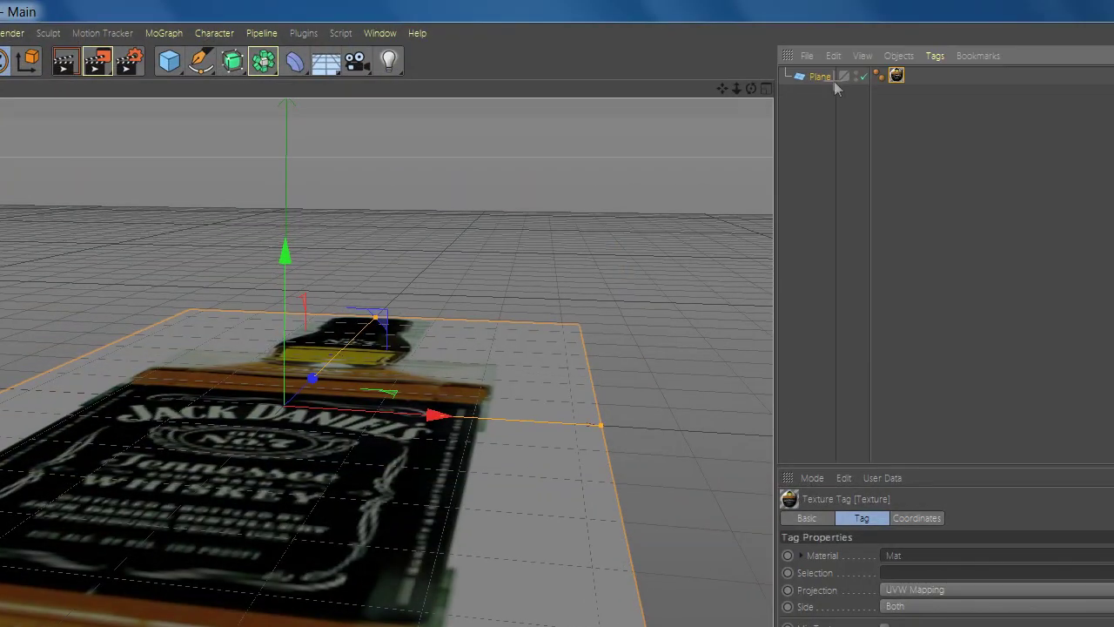
click(877, 83)
click(729, 75)
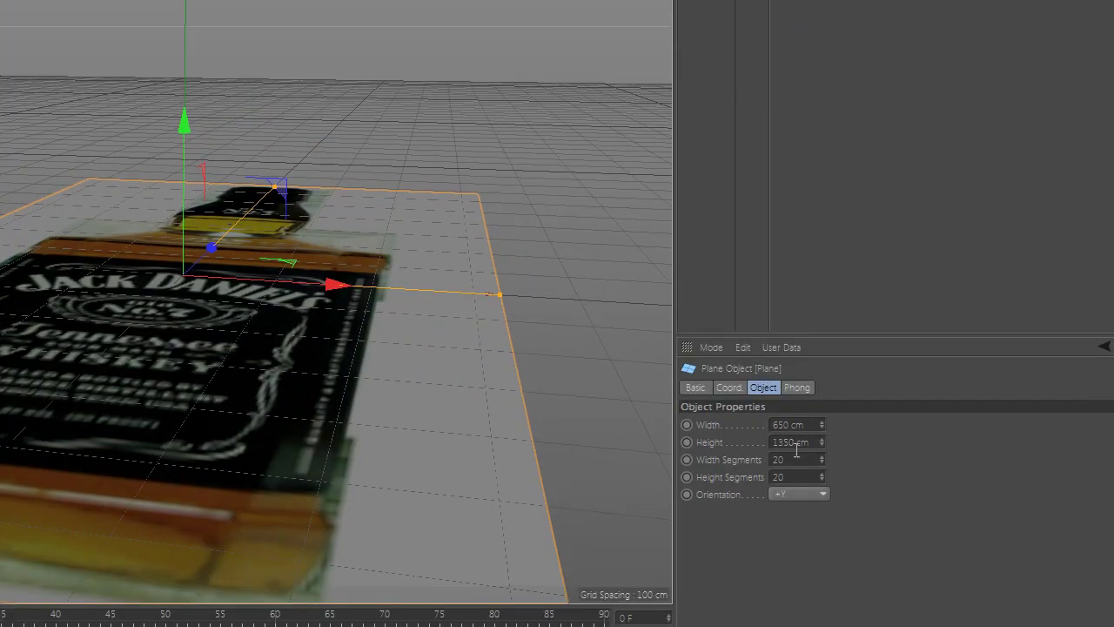
click(790, 456)
click(799, 472)
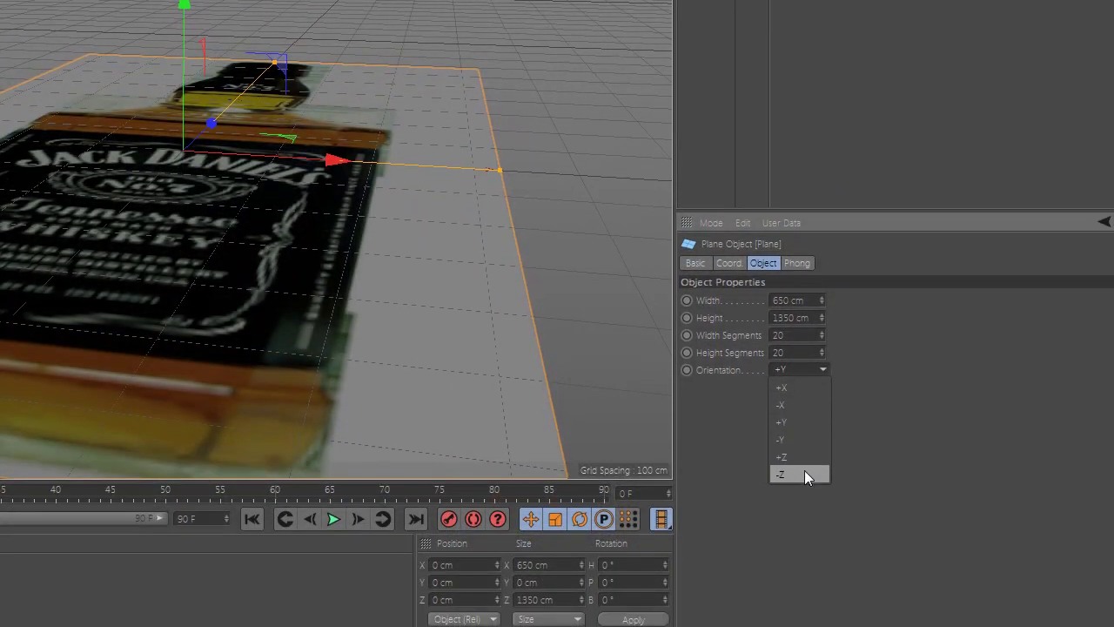
click(804, 578)
alt+right_drag(280, 200, 105, 78)
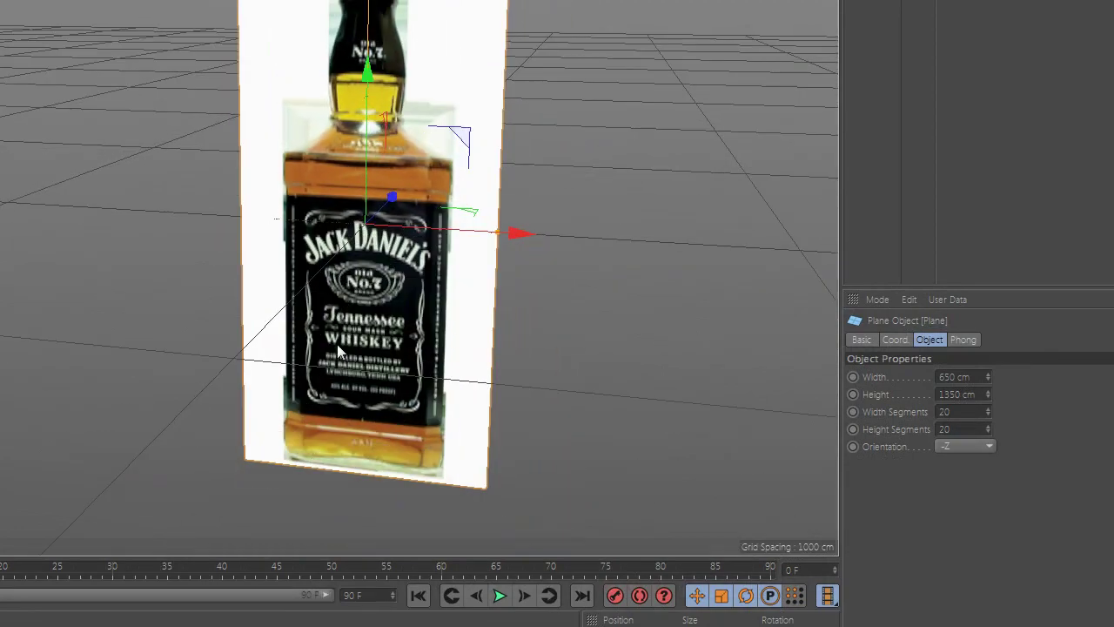
alt+drag(168, 264, 214, 244)
alt+drag(380, 329, 390, 322)
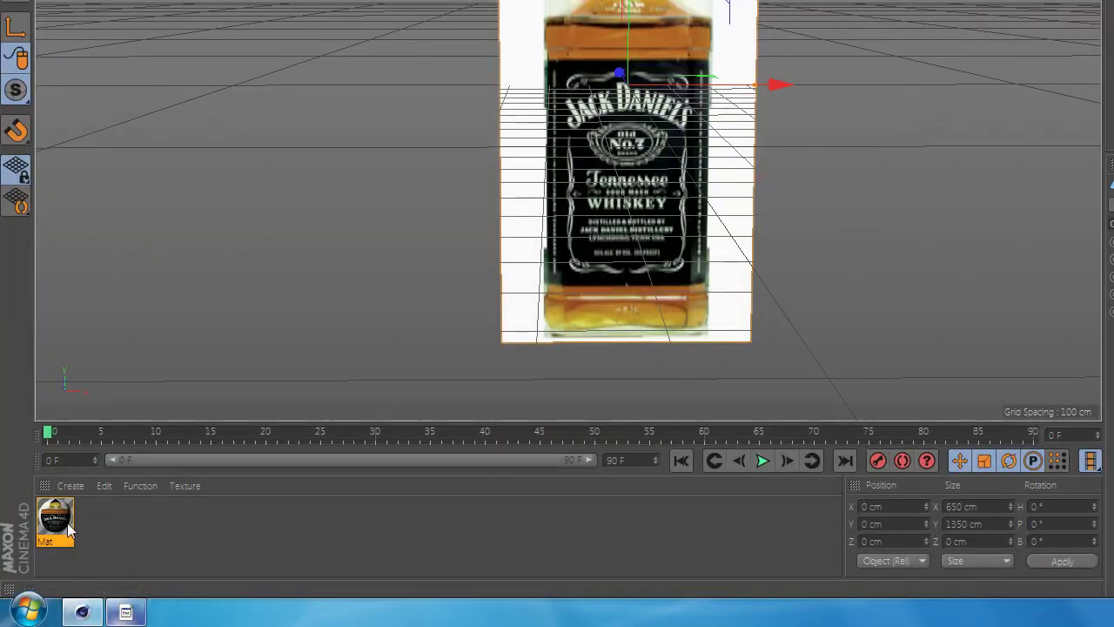
Set the bottle image material's texture preview size to No Scaling
double_click(65, 524)
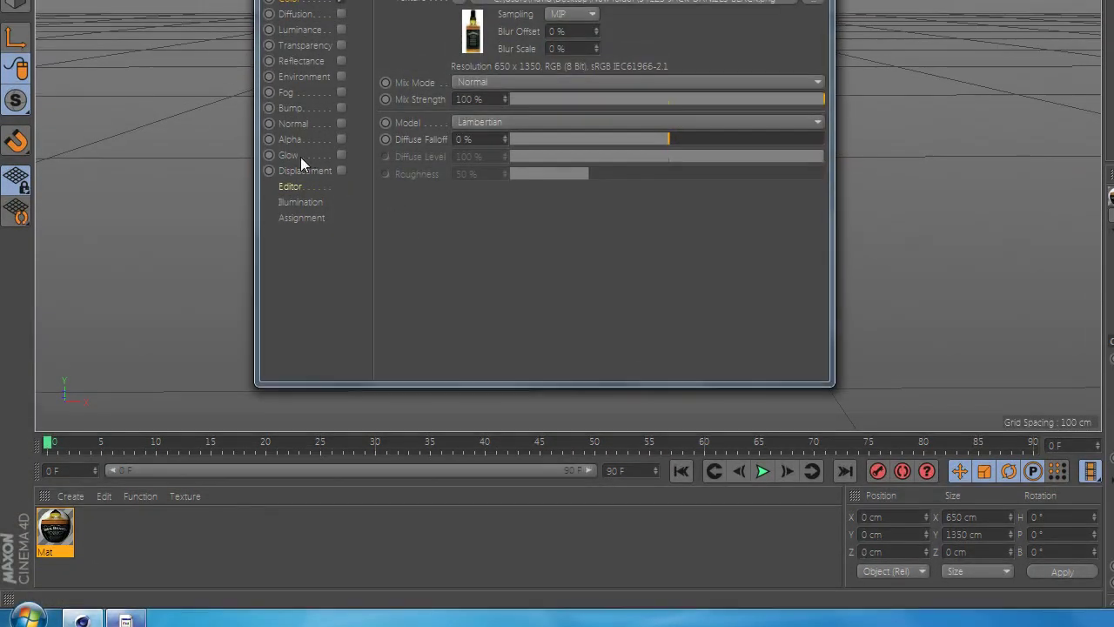
click(295, 181)
click(565, 32)
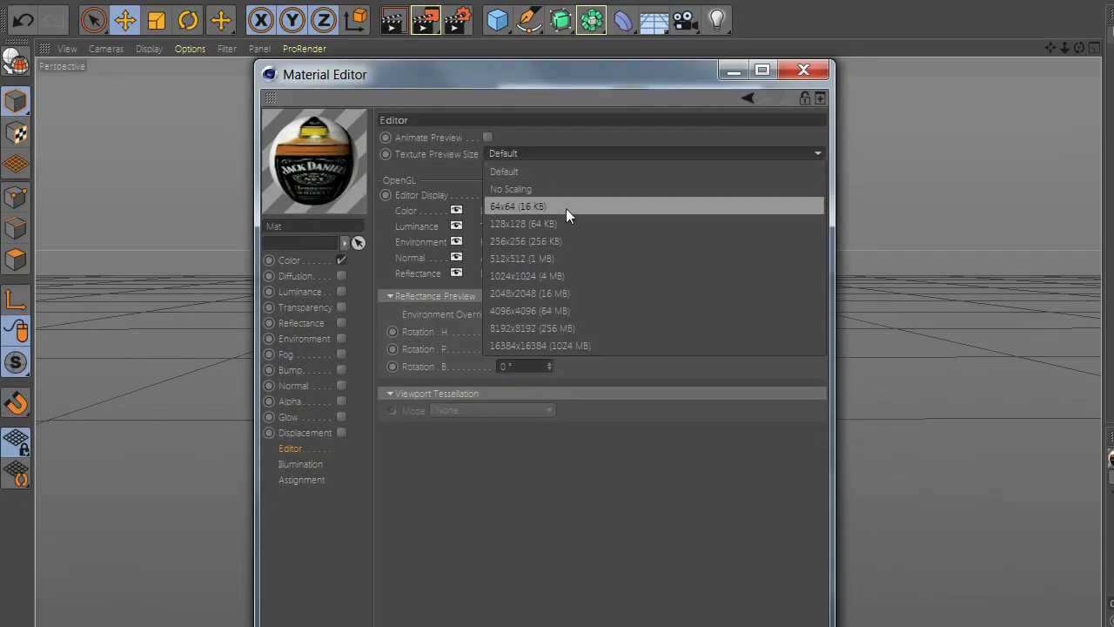
click(566, 175)
Dim the material's color channel with mix strength 37%, V 40% and brightness 41%
click(319, 260)
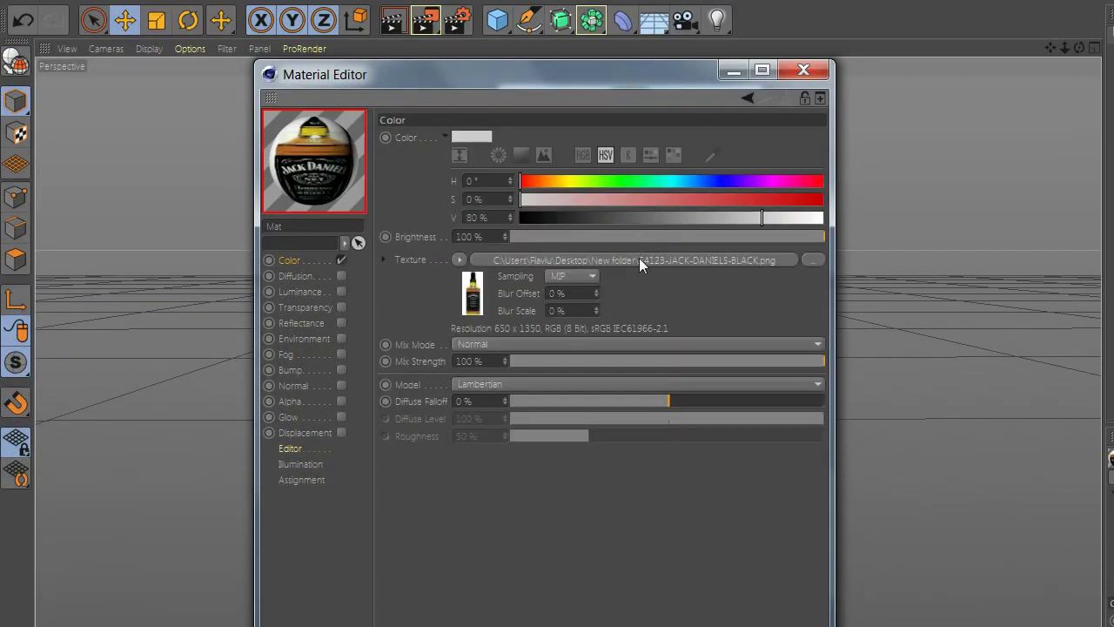
drag(645, 359, 626, 363)
click(644, 218)
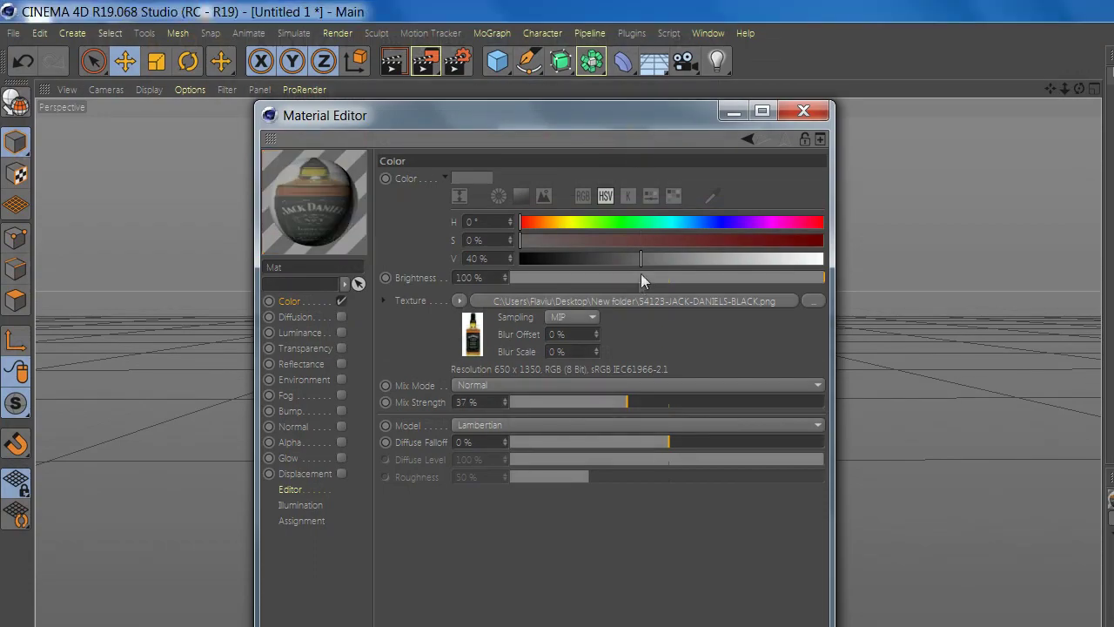
click(641, 277)
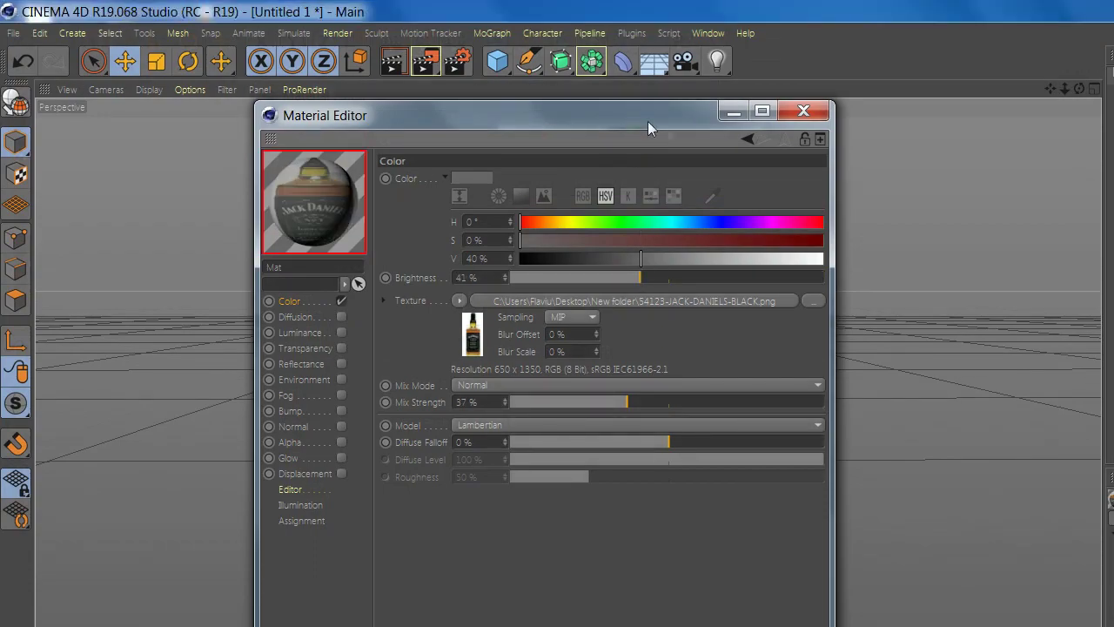
drag(647, 121, 800, 170)
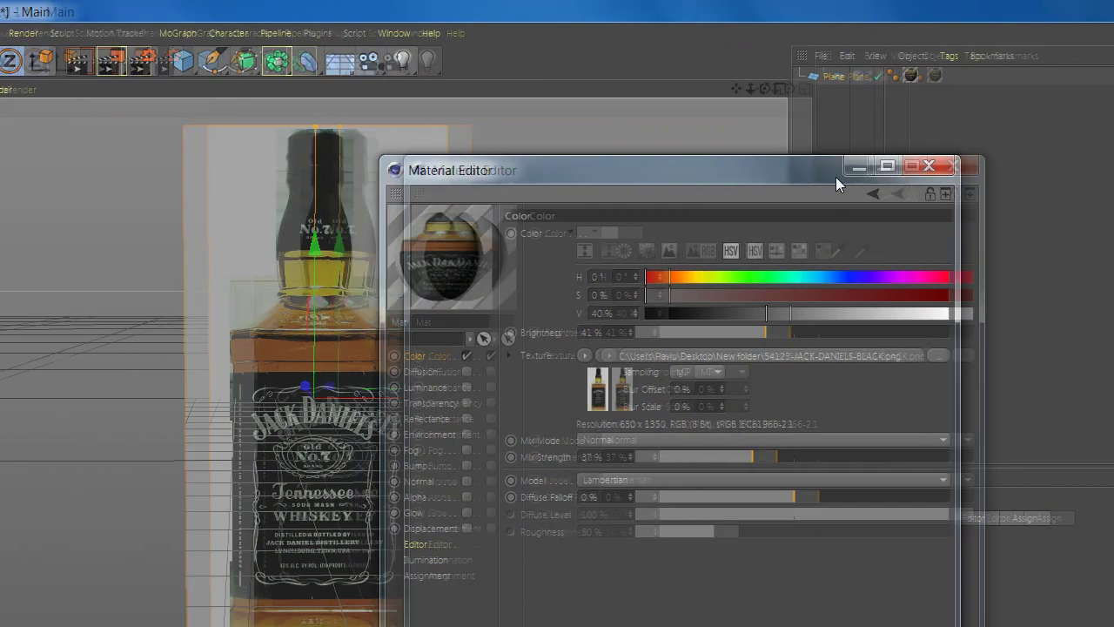
click(929, 165)
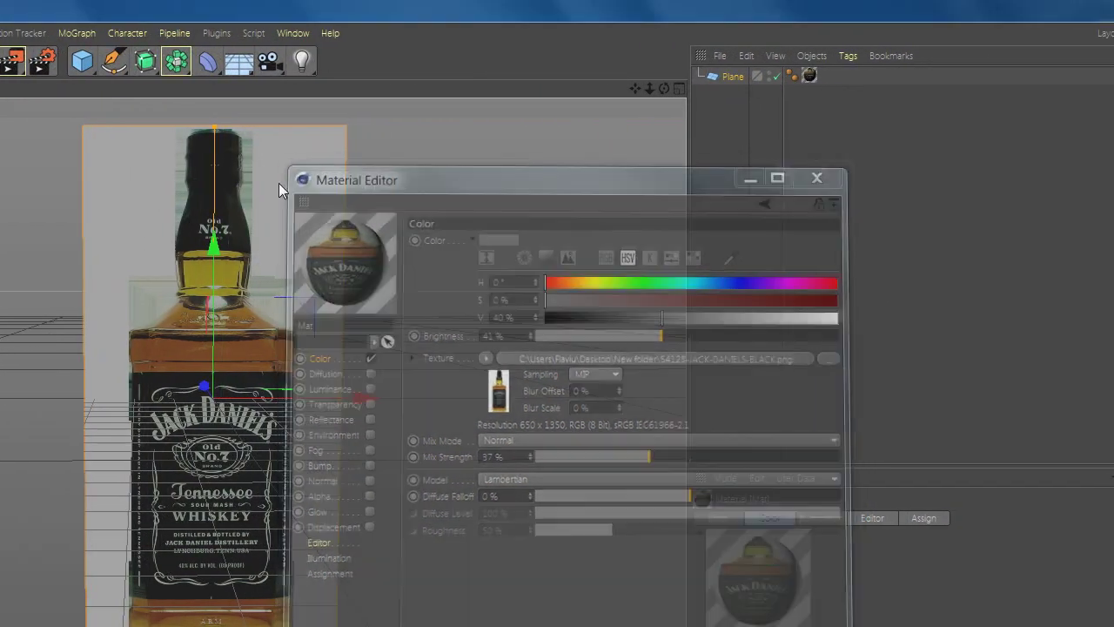
Add a camera and a rectangle spline to the scene
click(371, 66)
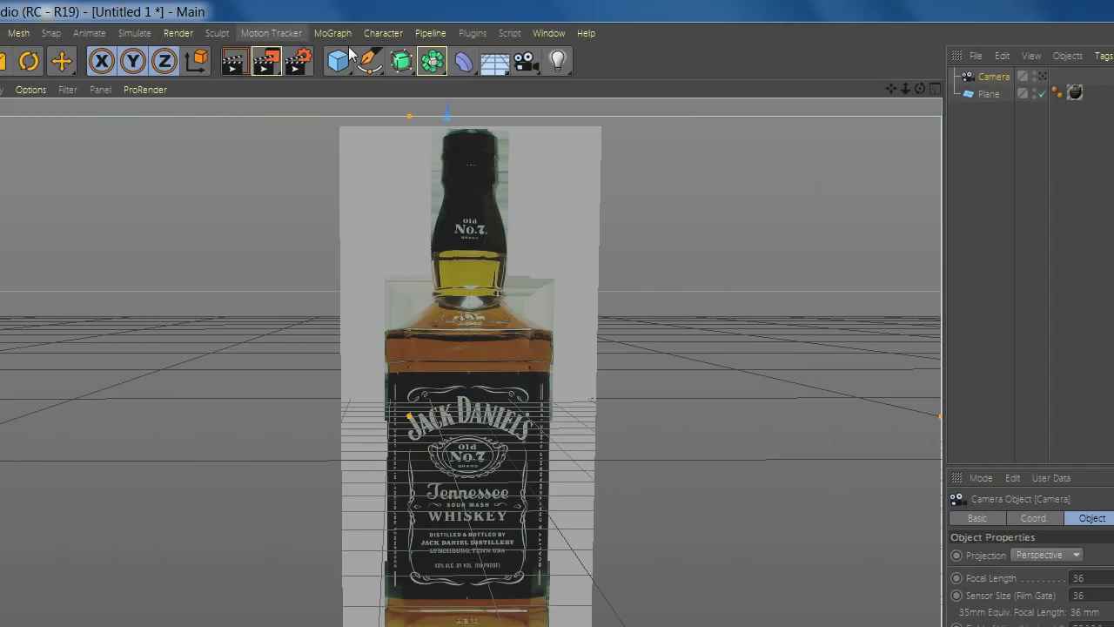
click(369, 62)
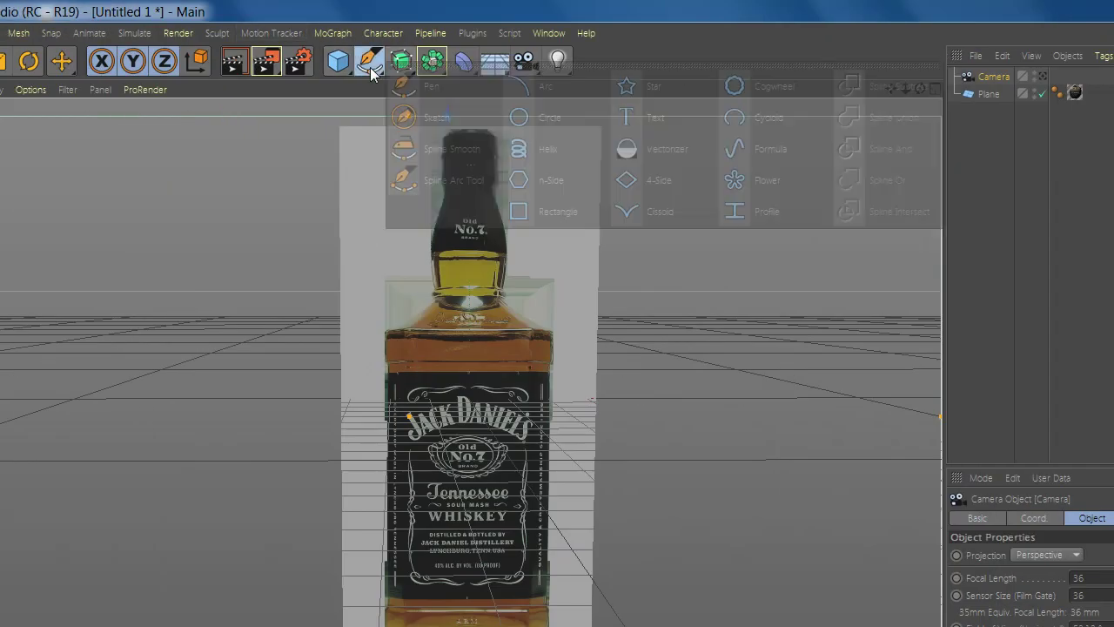
click(561, 210)
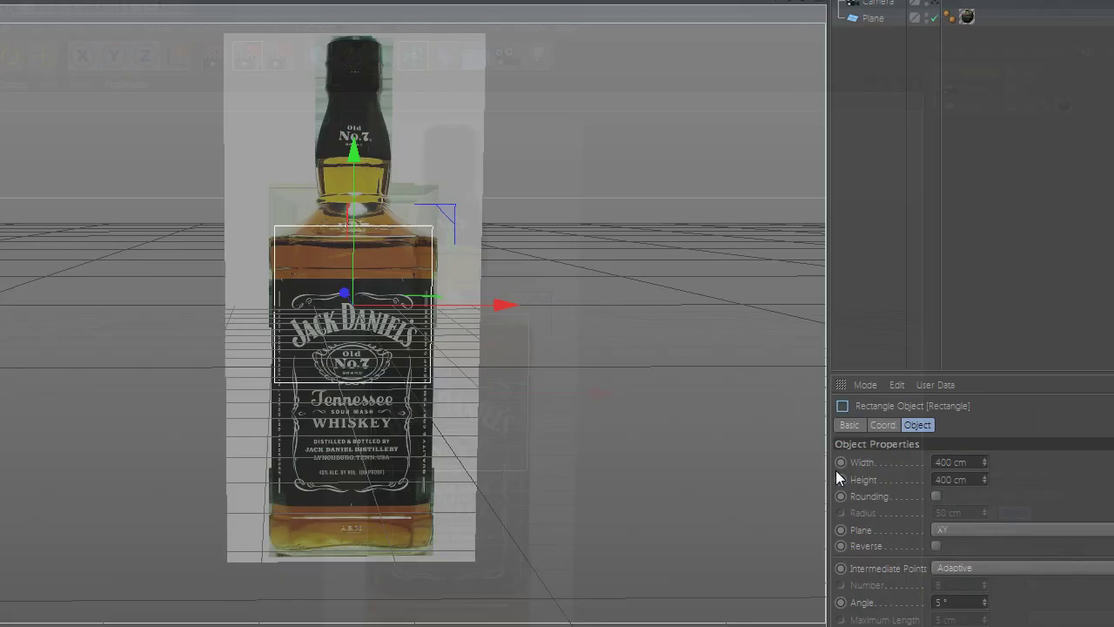
Set the rectangle's intermediate points to Uniform with a number of 5
click(835, 470)
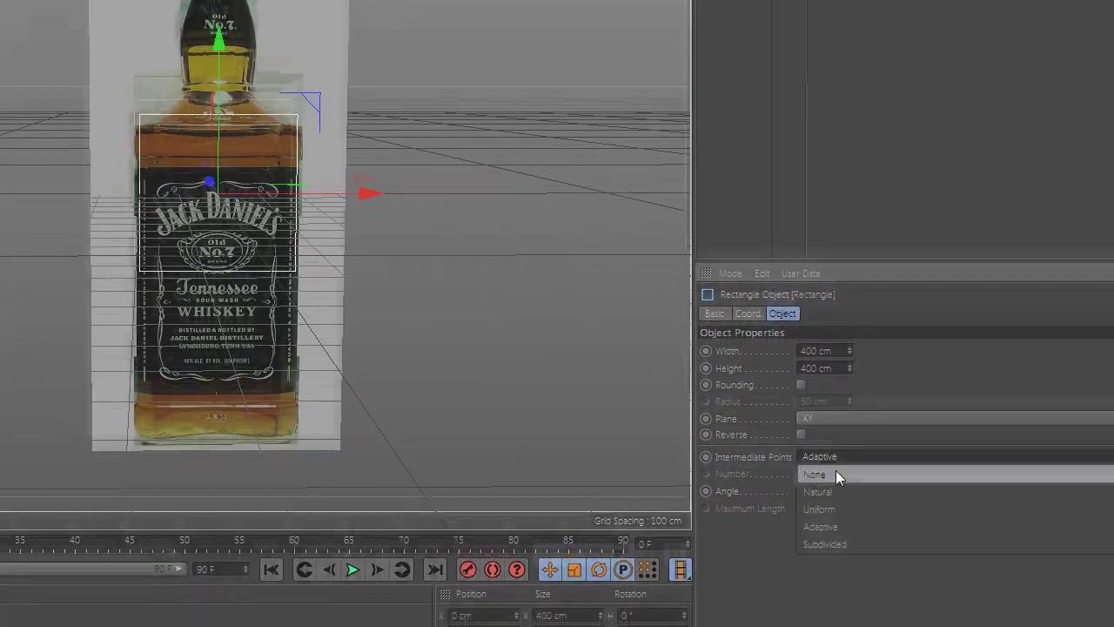
click(850, 506)
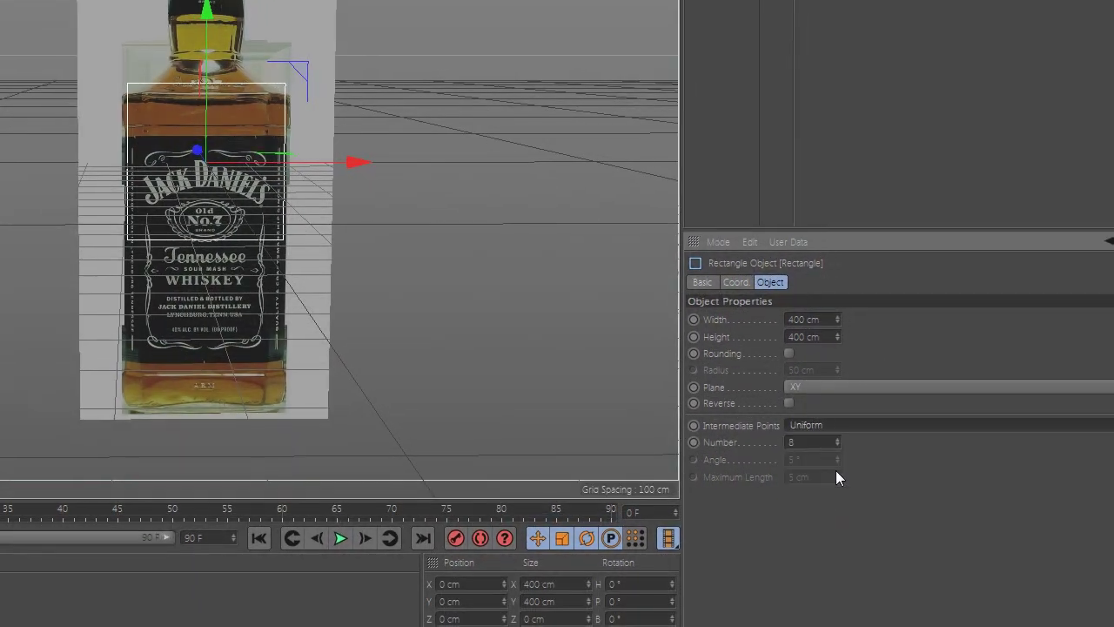
drag(831, 476, 766, 476)
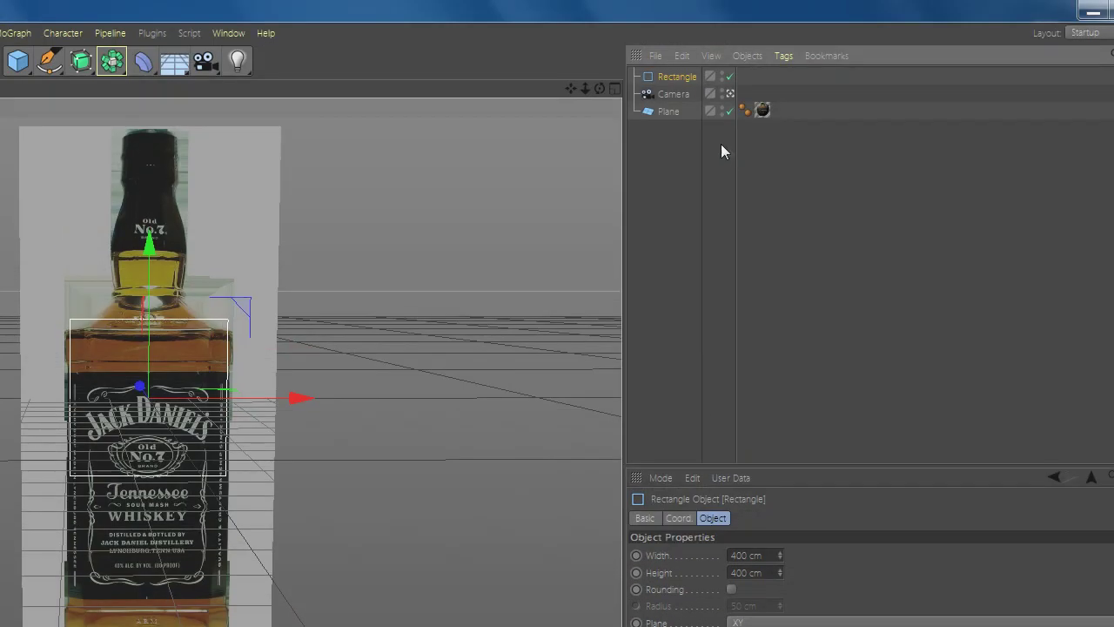
Set the camera's projection to Front so the whole reference bottle is viewed straight on
click(667, 55)
click(668, 58)
click(667, 96)
click(724, 556)
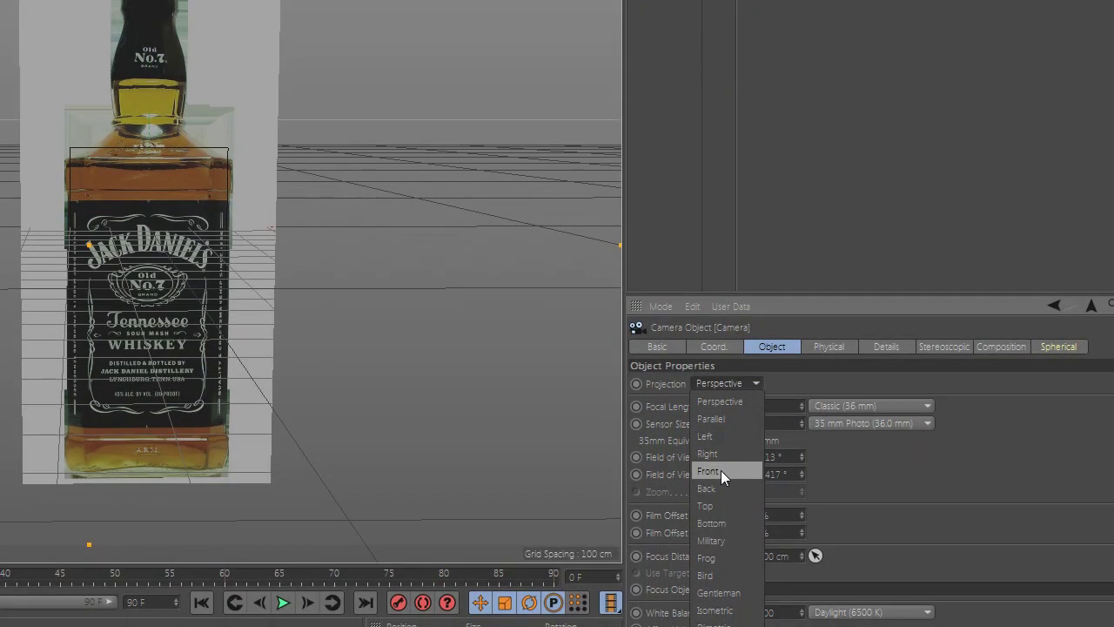
click(707, 556)
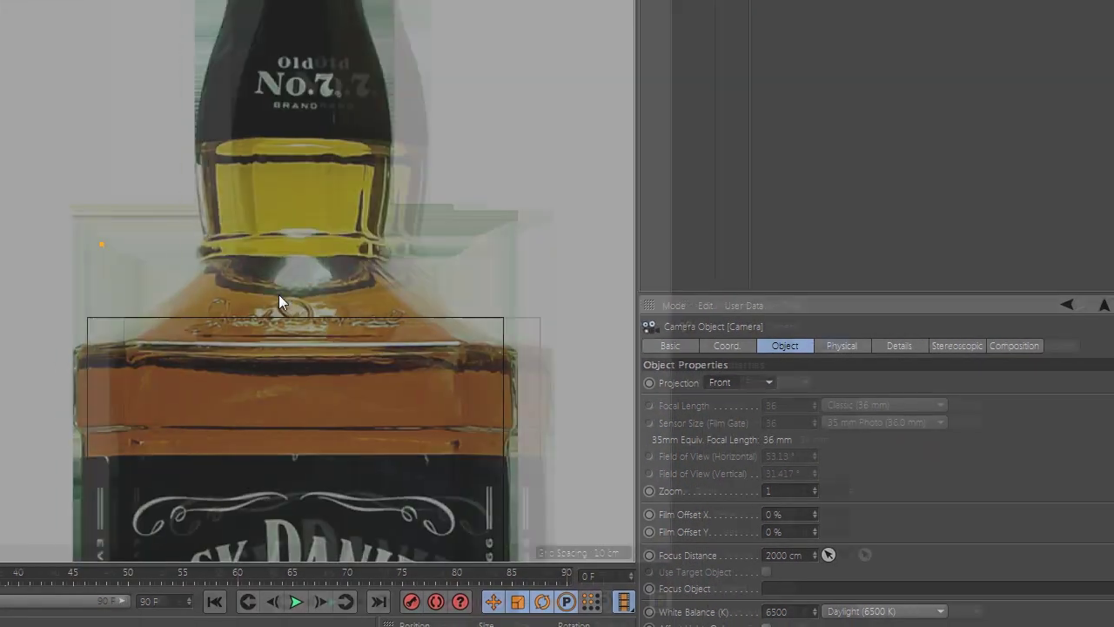
scroll(279, 294, down, 8)
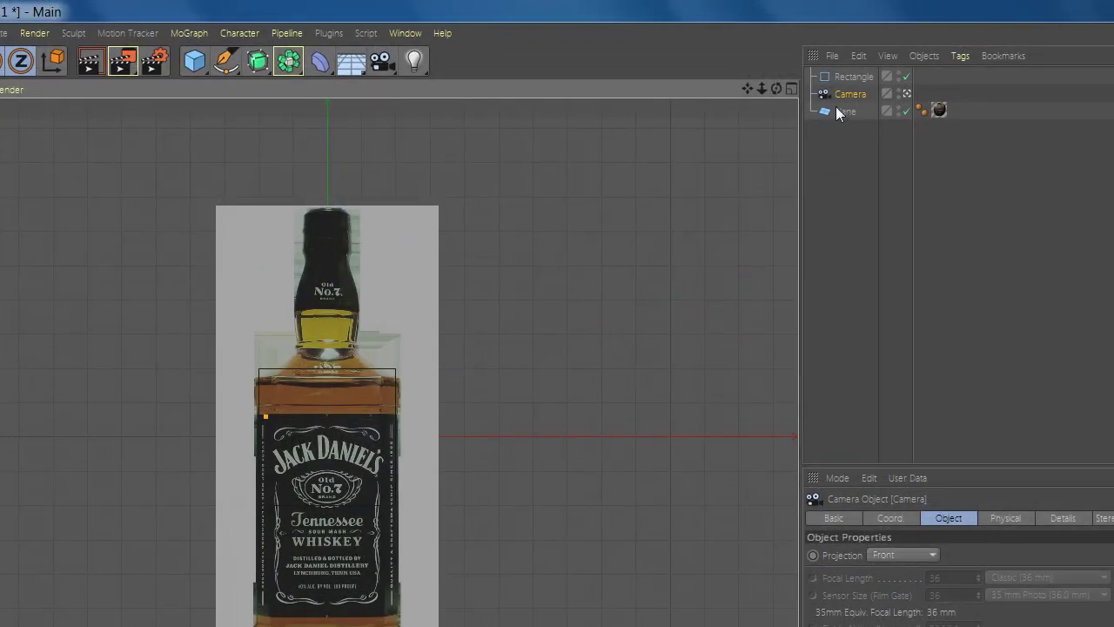
Rotate the rectangle spline to a pitch of 90° so it lies flat
click(836, 77)
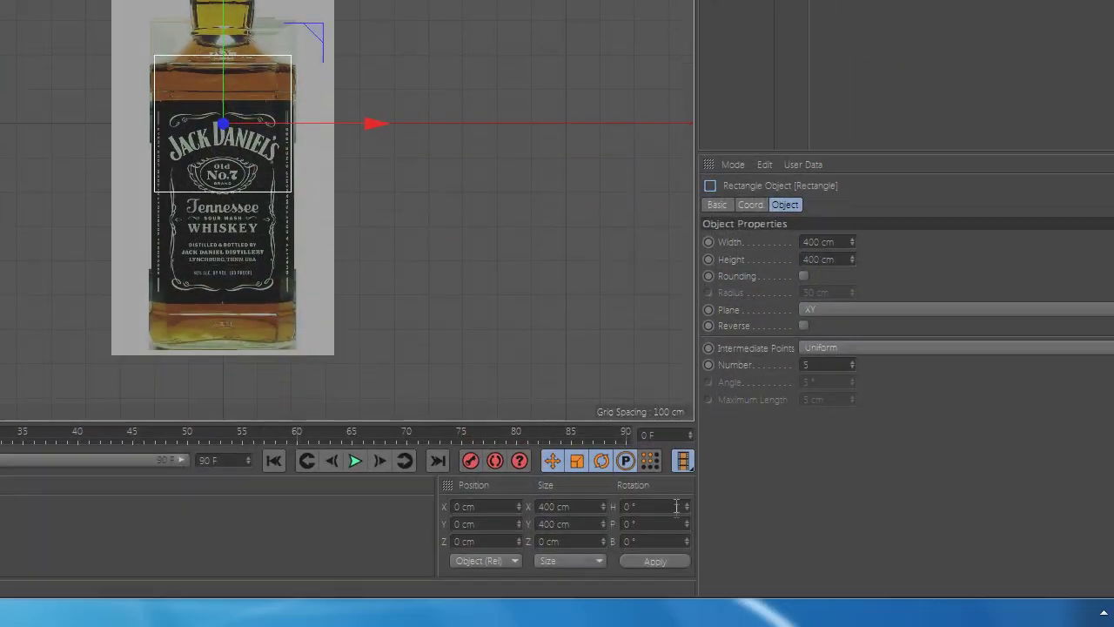
click(661, 534)
drag(659, 528, 515, 528)
text(90)
click(643, 559)
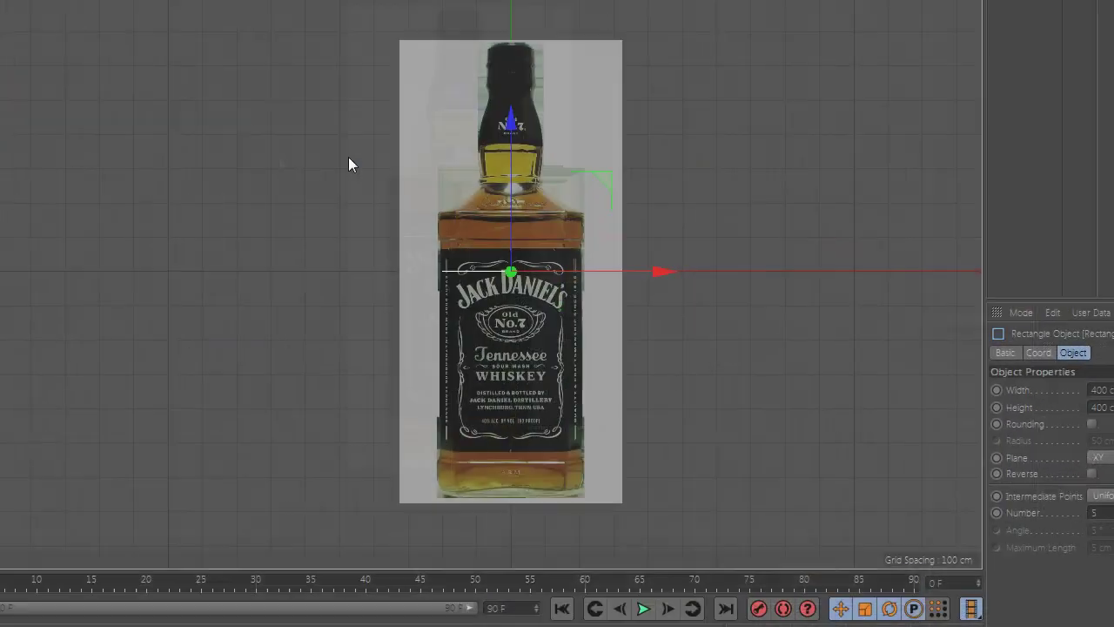
Move the rectangle spline down to the base of the reference bottle, at about Y -658 cm
drag(516, 170, 521, 400)
scroll(502, 477, up, 8)
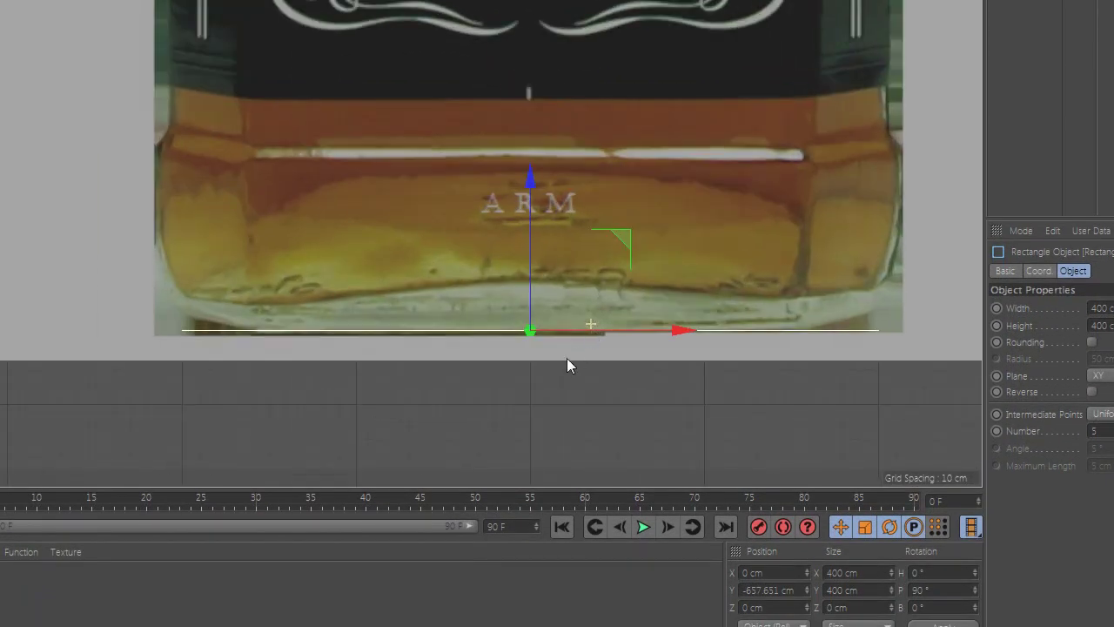
scroll(567, 357, up, 2)
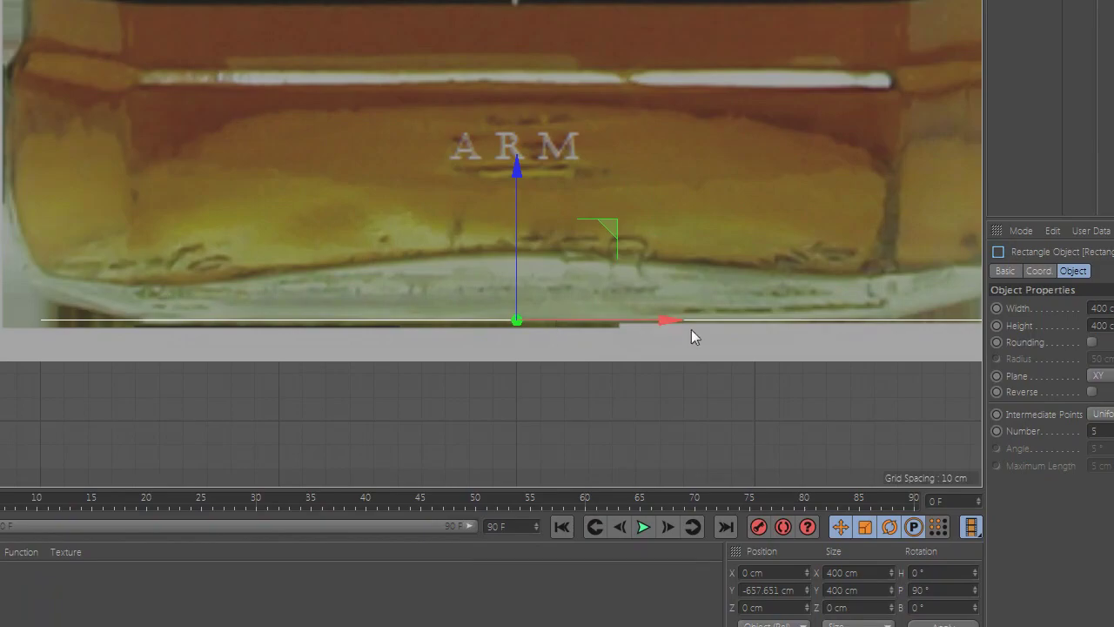
Scale the rectangle spline down to the width of the bottle's flat bottom edge
scroll(365, 300, down, 3)
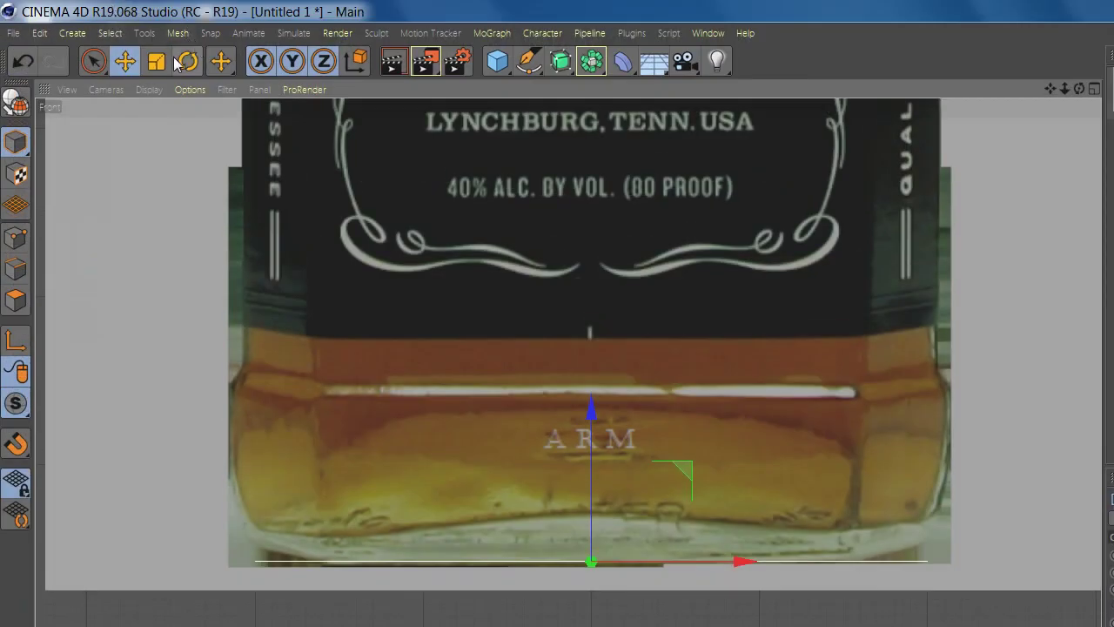
click(179, 60)
click(160, 61)
scroll(631, 471, up, 2)
scroll(632, 471, up, 2)
scroll(754, 445, down, 2)
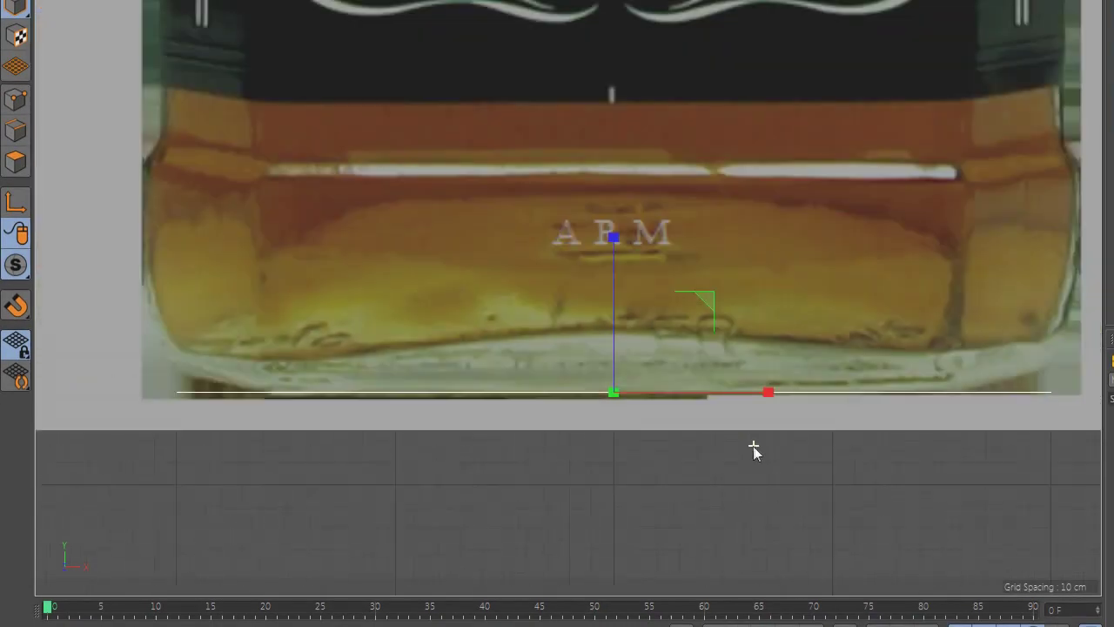
drag(683, 443, 549, 437)
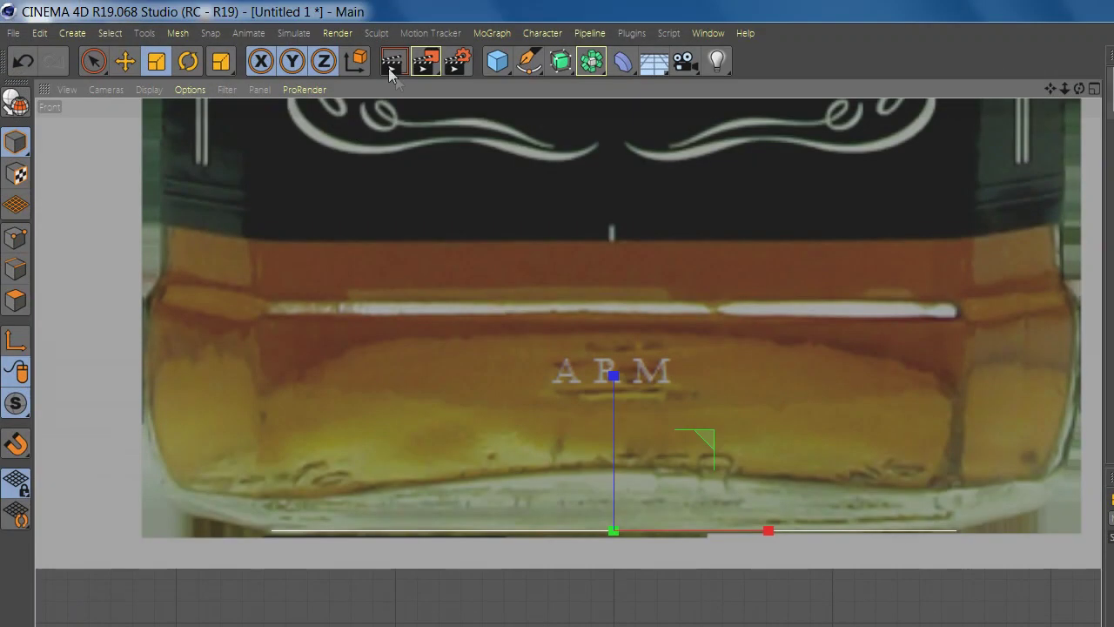
Duplicate the base rectangle slightly higher and scale the copy up to about 129% to match the lower glass corner
click(127, 63)
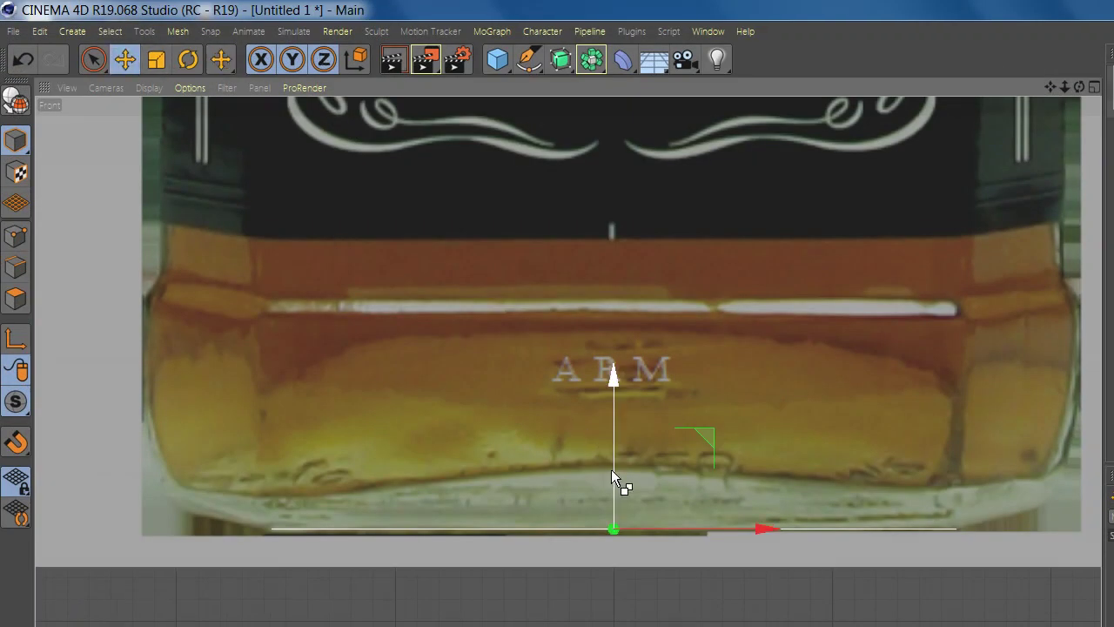
drag(612, 470, 611, 441)
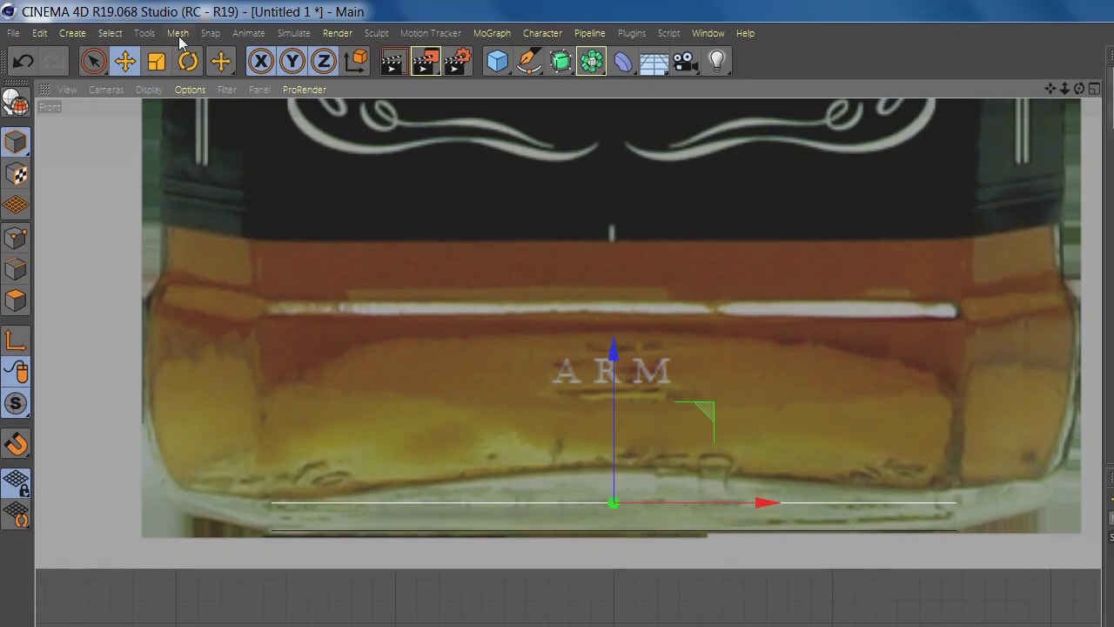
click(159, 63)
drag(426, 380, 580, 340)
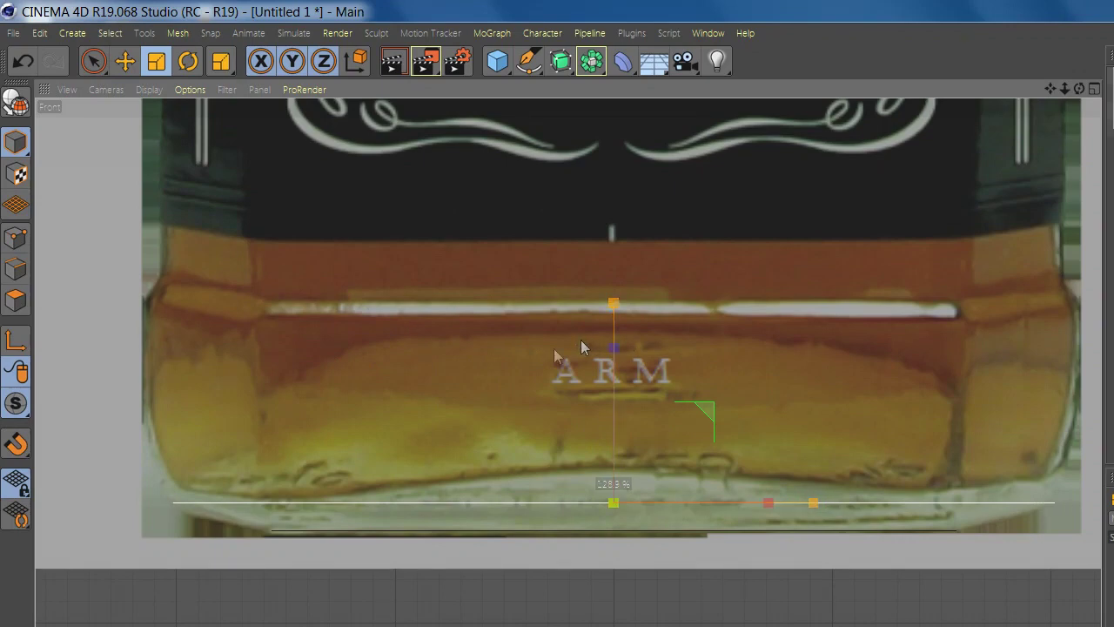
Duplicate the rectangle about 77 cm higher and scale the copy up to the lower glass body's full width
click(125, 61)
drag(615, 400, 624, 212)
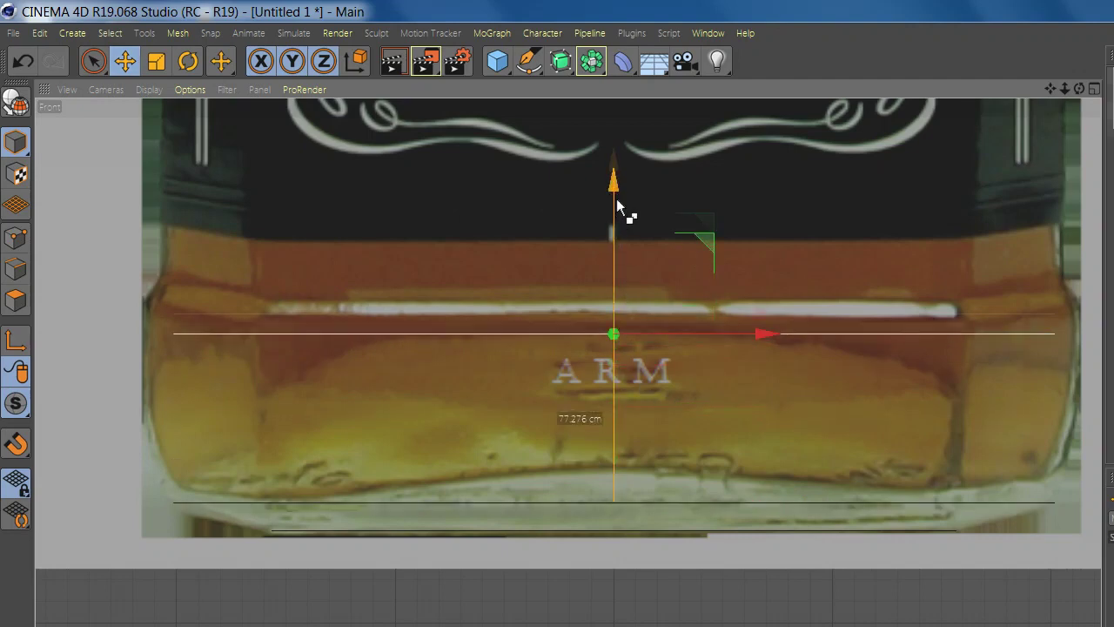
key(t)
drag(313, 201, 354, 226)
Duplicate the rectangle up to the bright horizontal ridge and scale the copy slightly to fit the glass outline
click(126, 61)
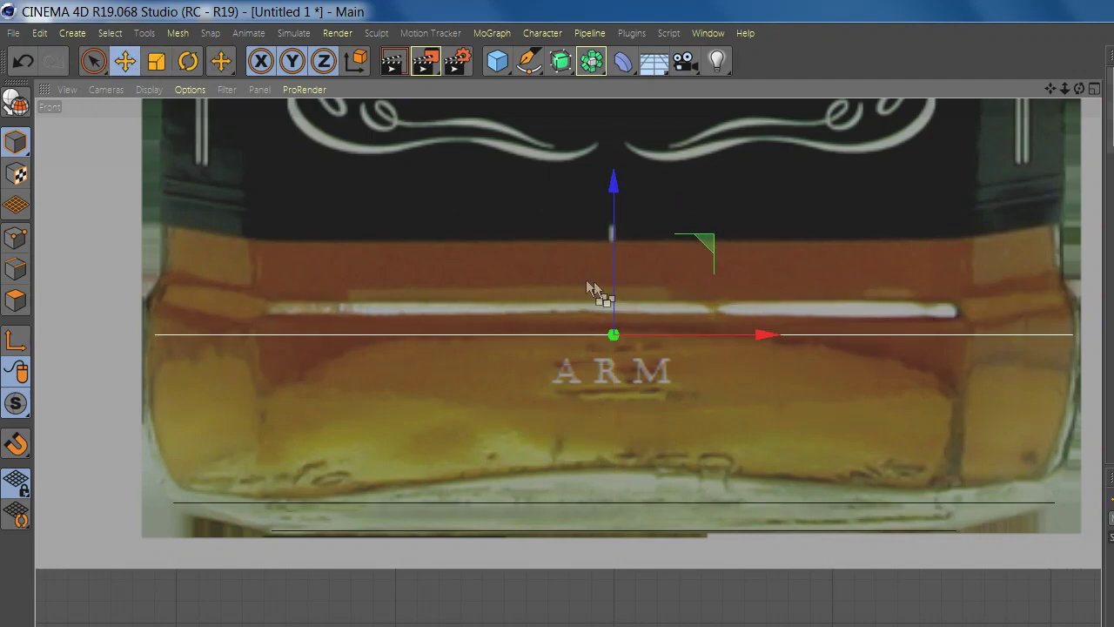
drag(609, 291, 604, 265)
click(157, 61)
drag(457, 261, 471, 264)
Duplicate the rectangle just above the lower ridge and scale the copy down to the narrower label section's width
scroll(457, 312, down, 2)
key(e)
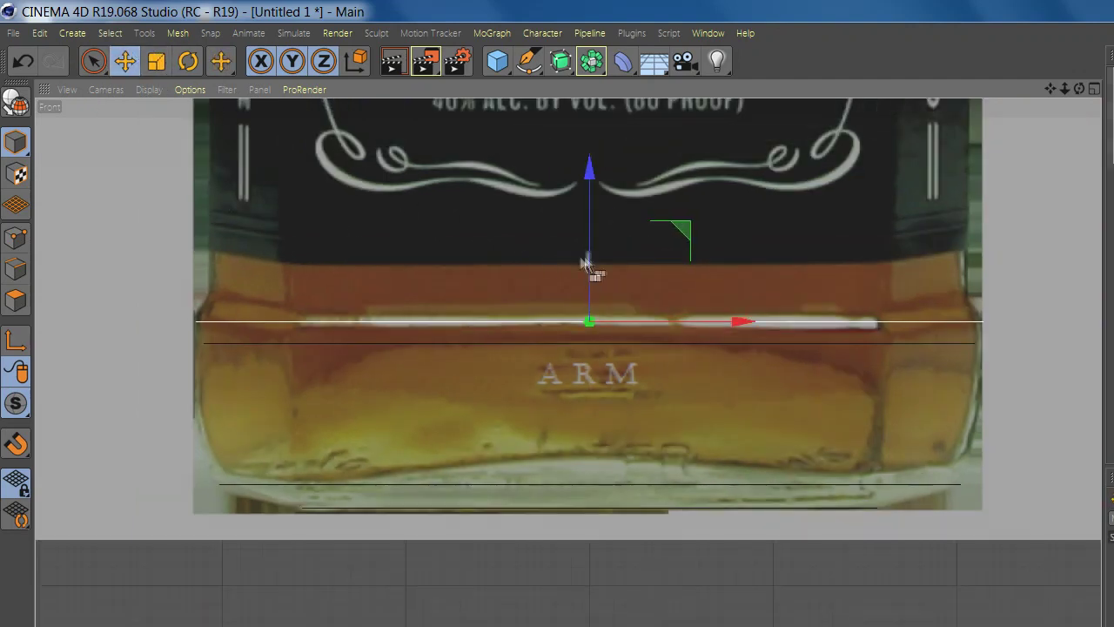
drag(589, 253, 530, 262)
key(t)
scroll(588, 241, up, 2)
key(e)
key(t)
scroll(538, 521, down, 2)
scroll(551, 472, down, 3)
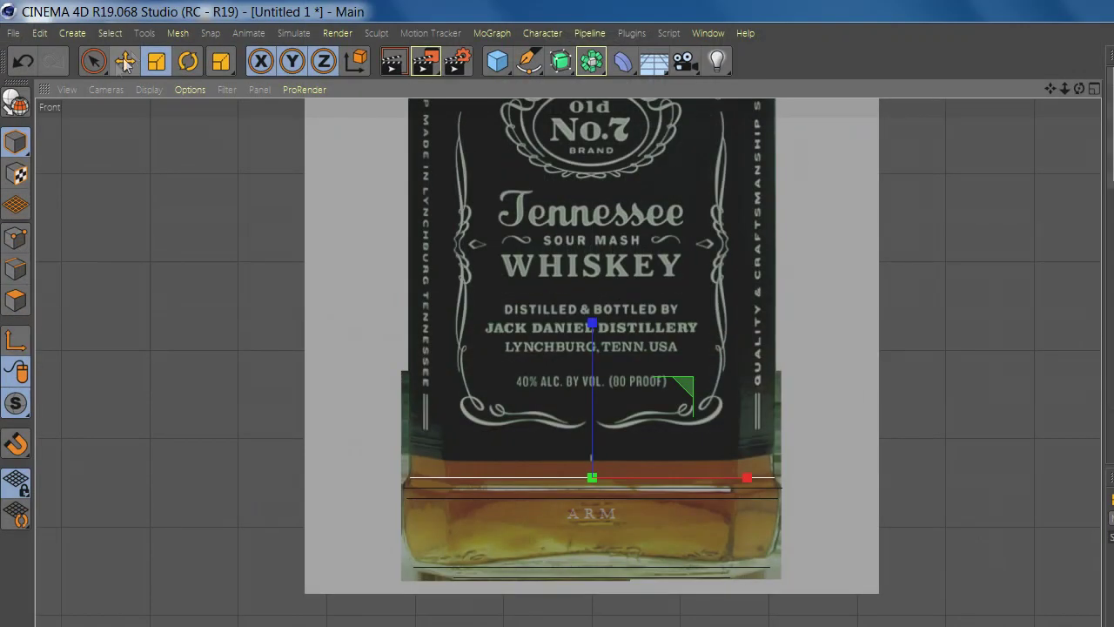
Duplicate the rectangle slightly above the lower ridge section and again up to the black label's upper edge
key(e)
drag(596, 406, 600, 384)
scroll(570, 409, down, 2)
drag(585, 276, 583, 21)
scroll(598, 471, down, 2)
Duplicate the rectangle to the upper glass ridge and the shoulder edge, scaling the copies to the bottle outline
scroll(591, 430, up, 6)
ctrl+drag(686, 329, 684, 291)
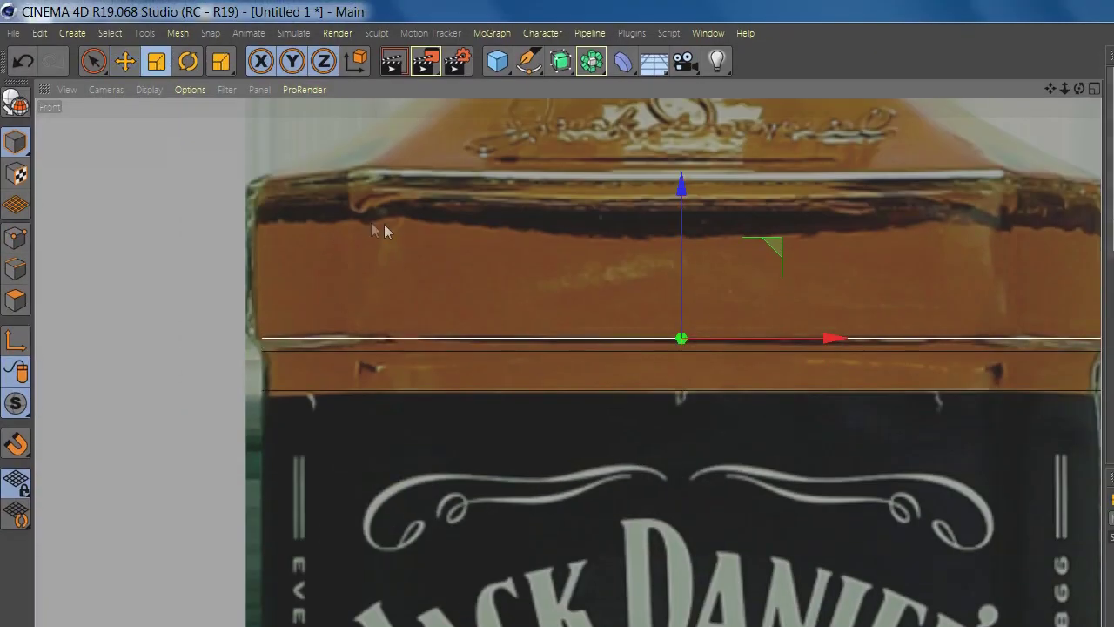
scroll(365, 192, down, 1)
drag(615, 295, 604, 164)
key(t)
scroll(538, 254, down, 1)
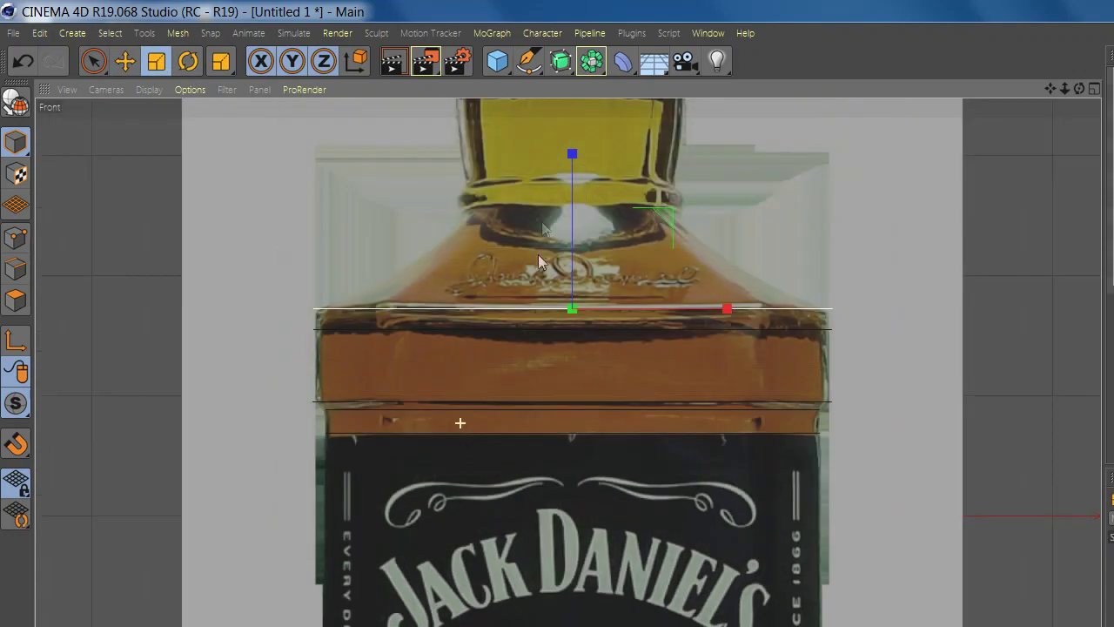
scroll(542, 175, up, 1)
scroll(607, 228, up, 1)
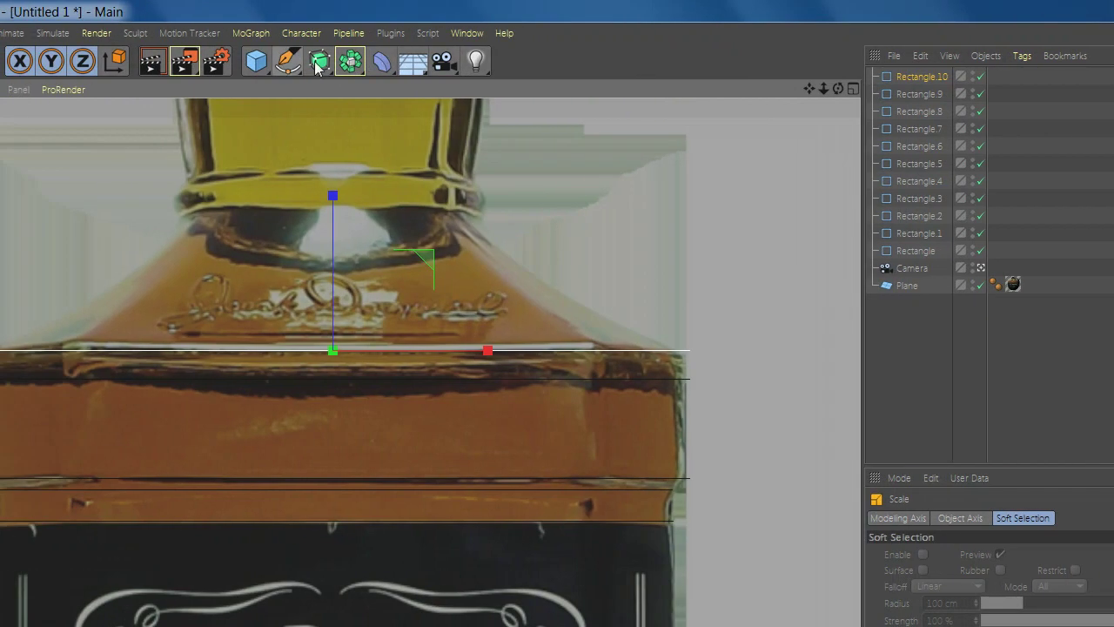
Add an n-Side spline and set its pitch rotation to 90° so it lies flat
click(258, 63)
click(286, 59)
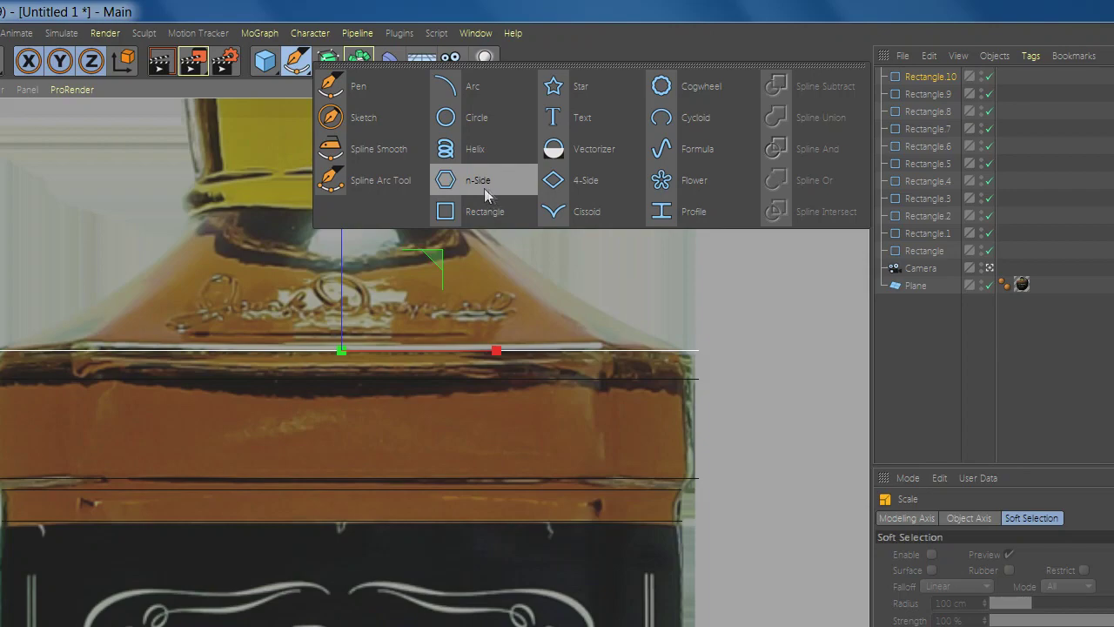
click(477, 180)
scroll(409, 302, down, 5)
scroll(402, 252, down, 2)
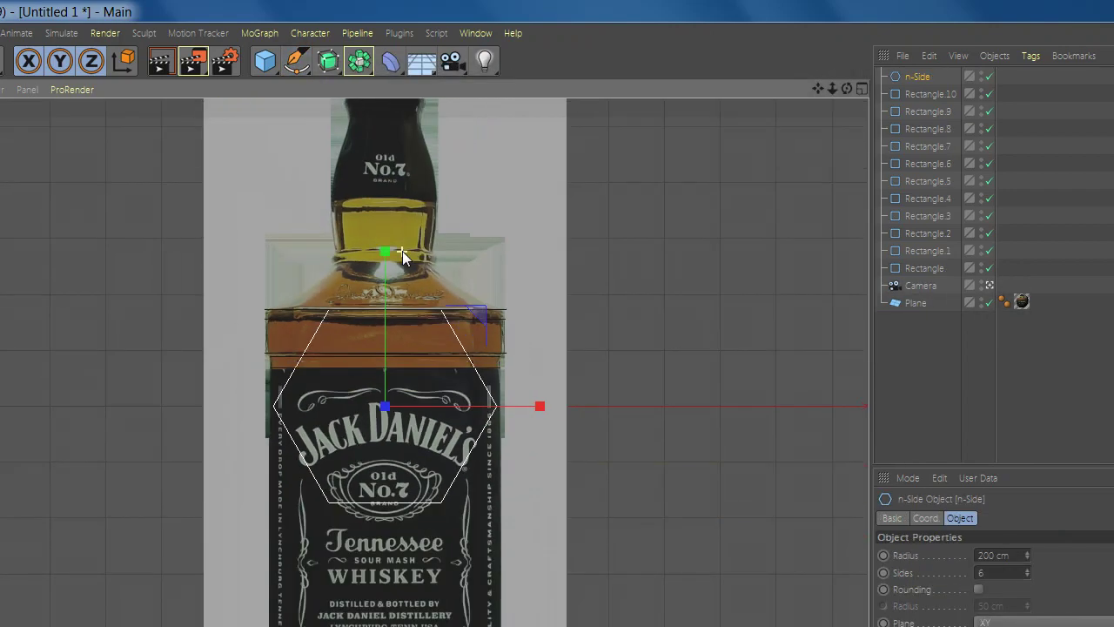
scroll(396, 348, up, 2)
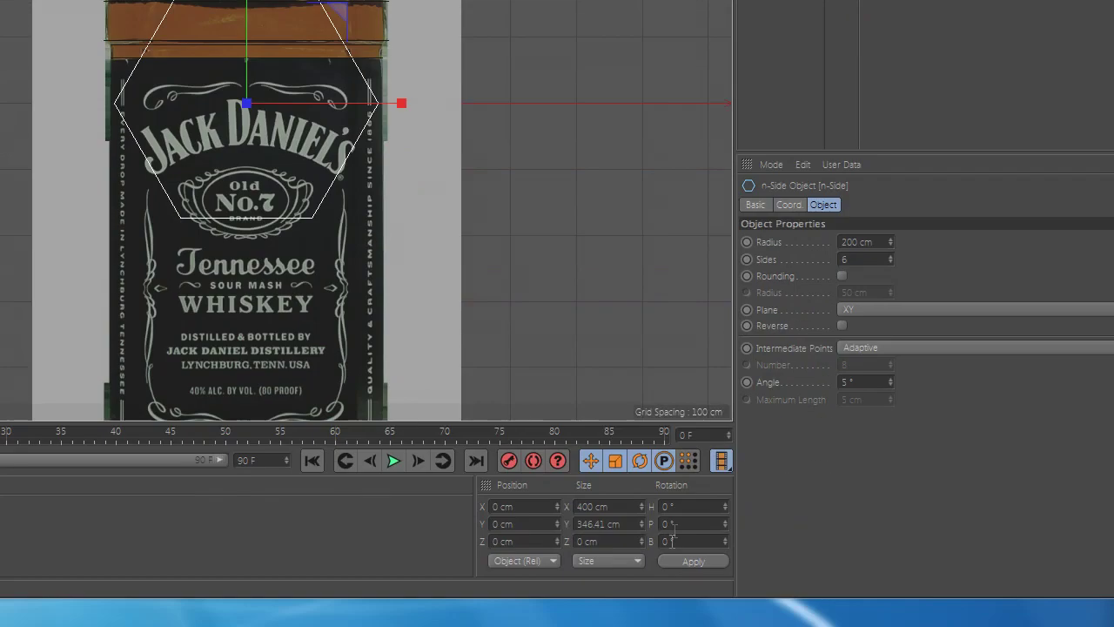
double_click(672, 524)
text(90)
click(691, 561)
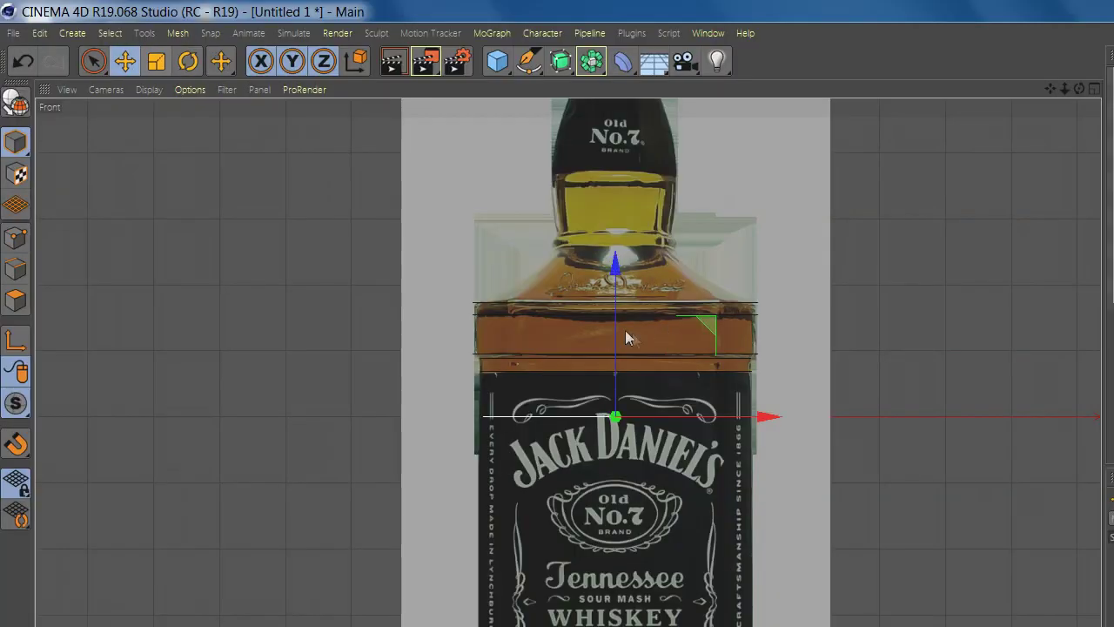
Move the n-Side spline up to the base of the bottle's neck and scale it down to the neck's width
drag(615, 364, 616, 188)
scroll(620, 209, up, 3)
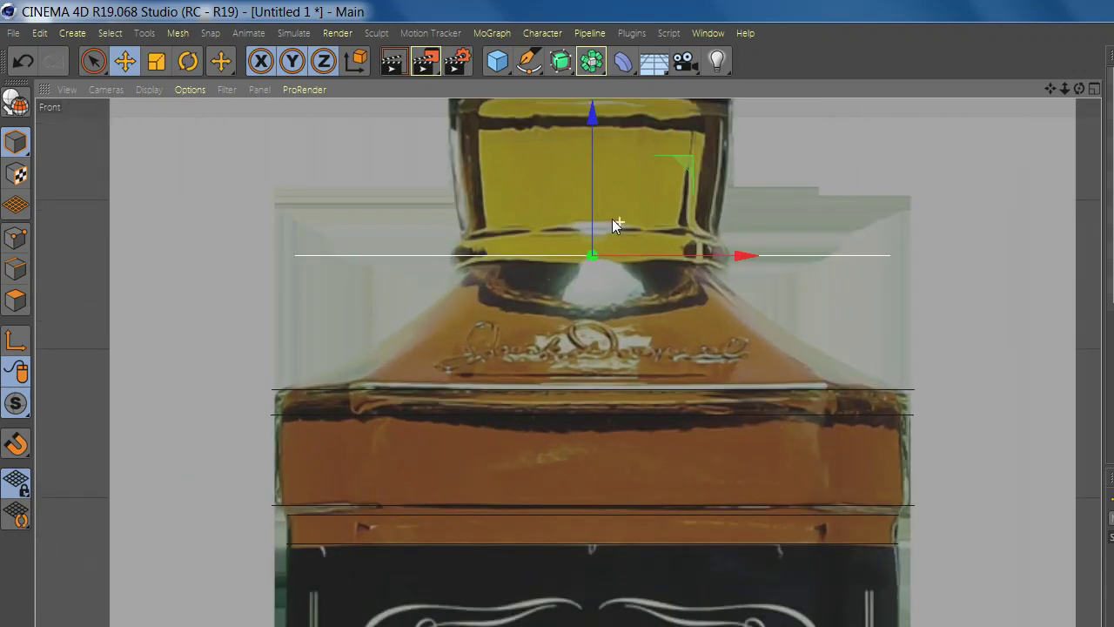
scroll(612, 218, up, 3)
drag(550, 228, 317, 141)
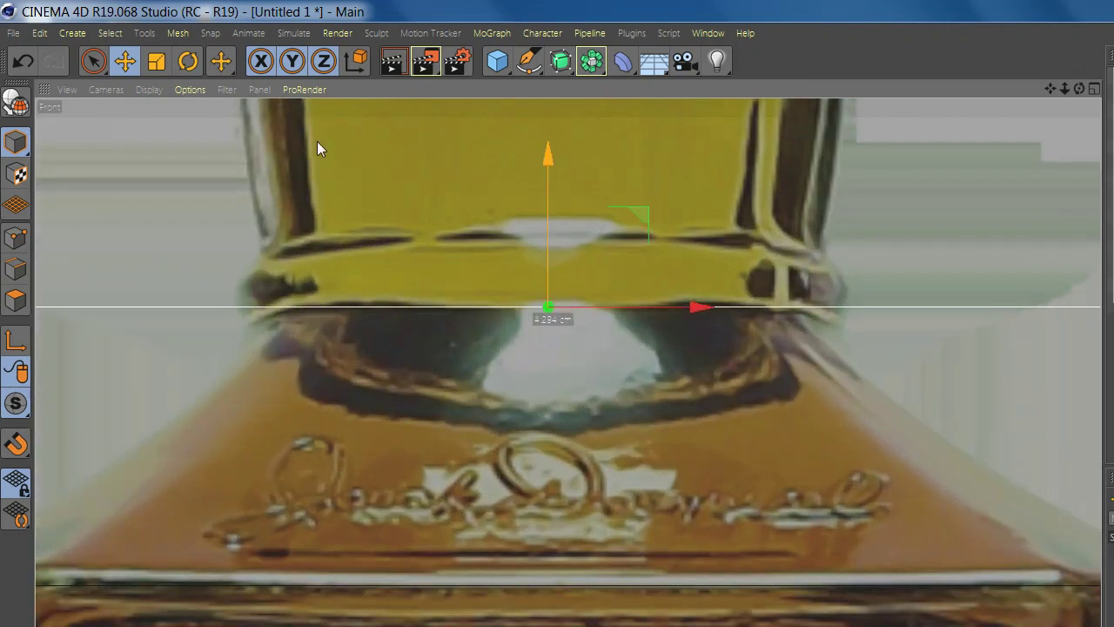
key(t)
drag(760, 392, 253, 331)
scroll(481, 423, down, 3)
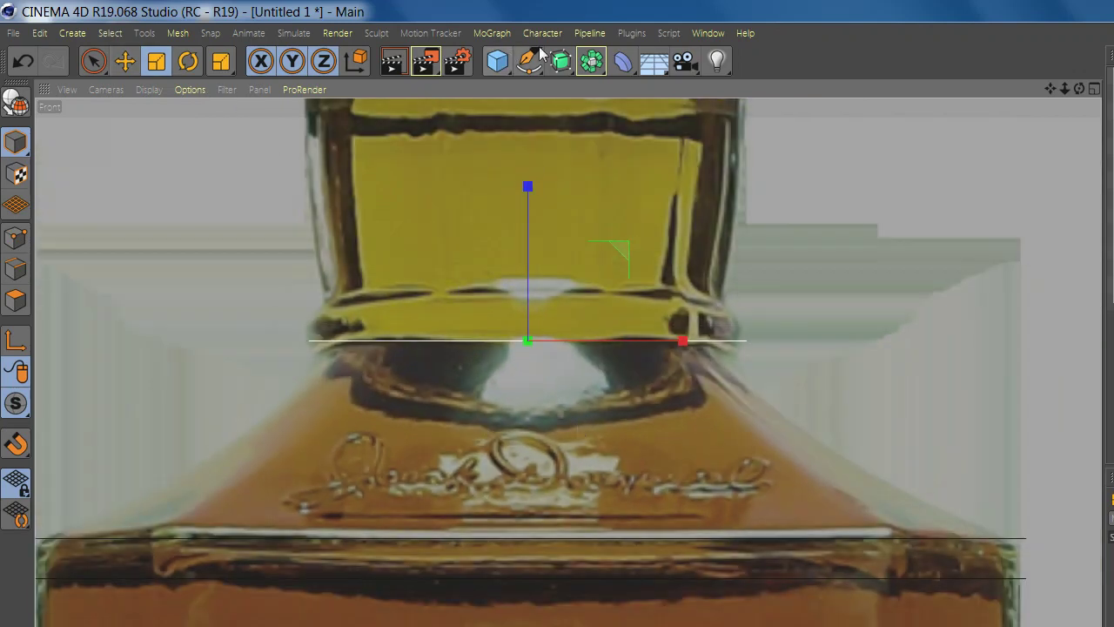
Add a Circle spline and set its pitch rotation to 90° so it lies flat
click(533, 60)
click(709, 114)
scroll(685, 268, down, 2)
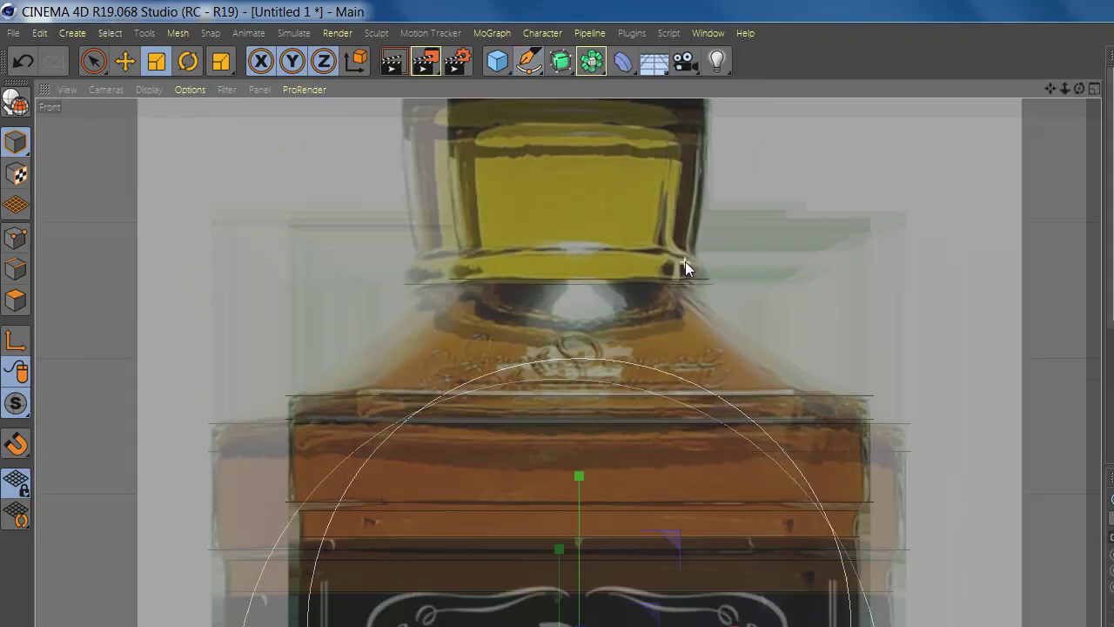
scroll(684, 263, down, 3)
alt+middle_drag(685, 263, 765, 433)
double_click(833, 523)
text(90)
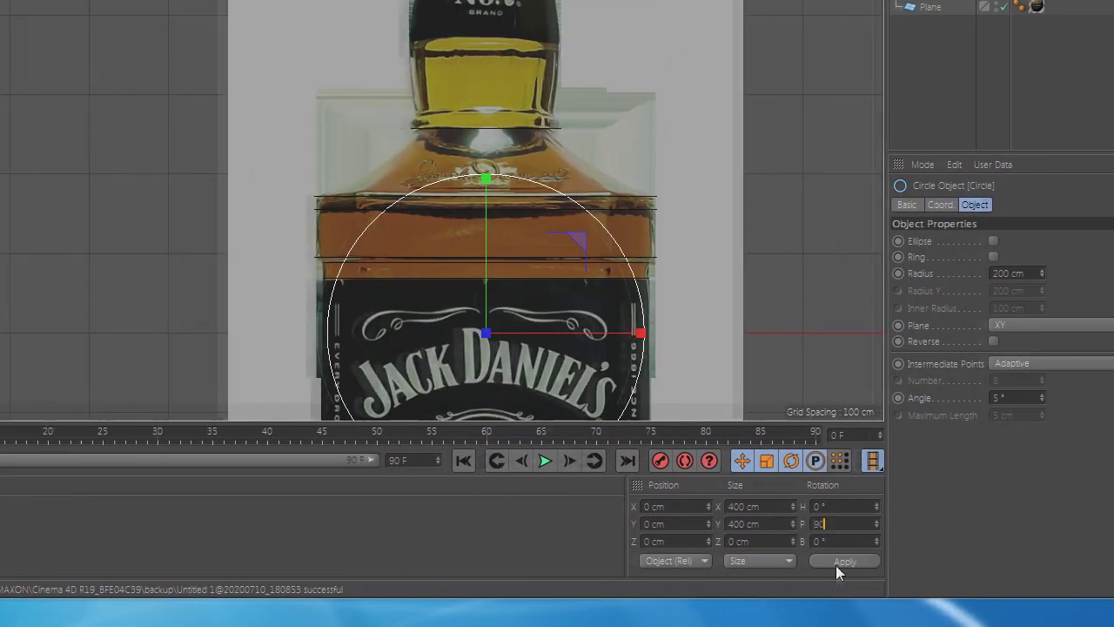
click(837, 561)
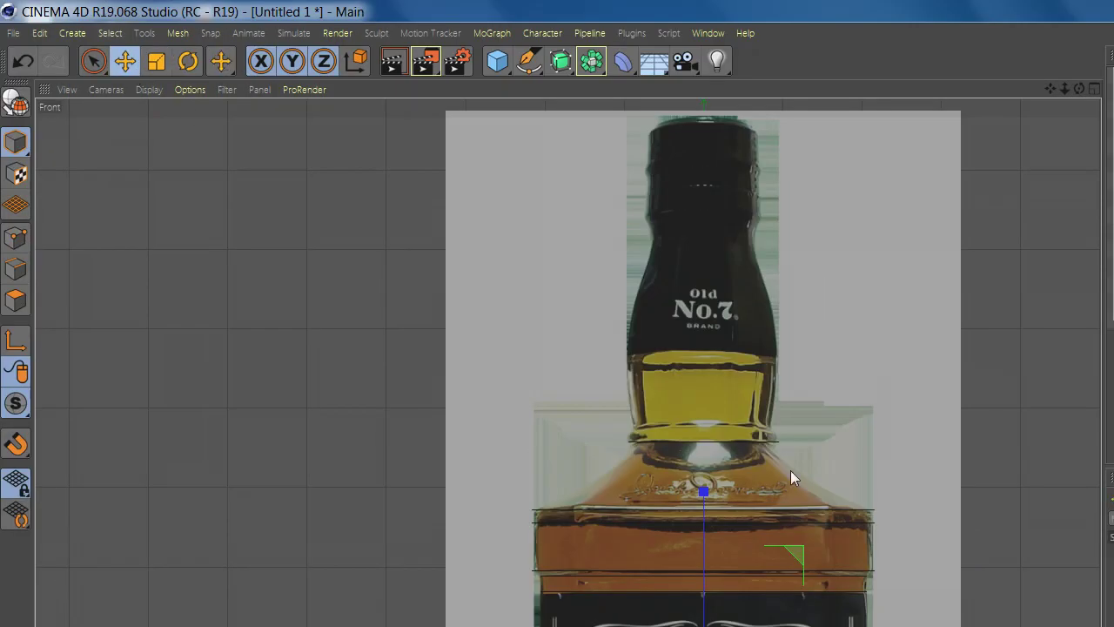
Move the circle spline up to the glass ring at the base of the neck, just above the n-Side spline
drag(701, 361, 690, 316)
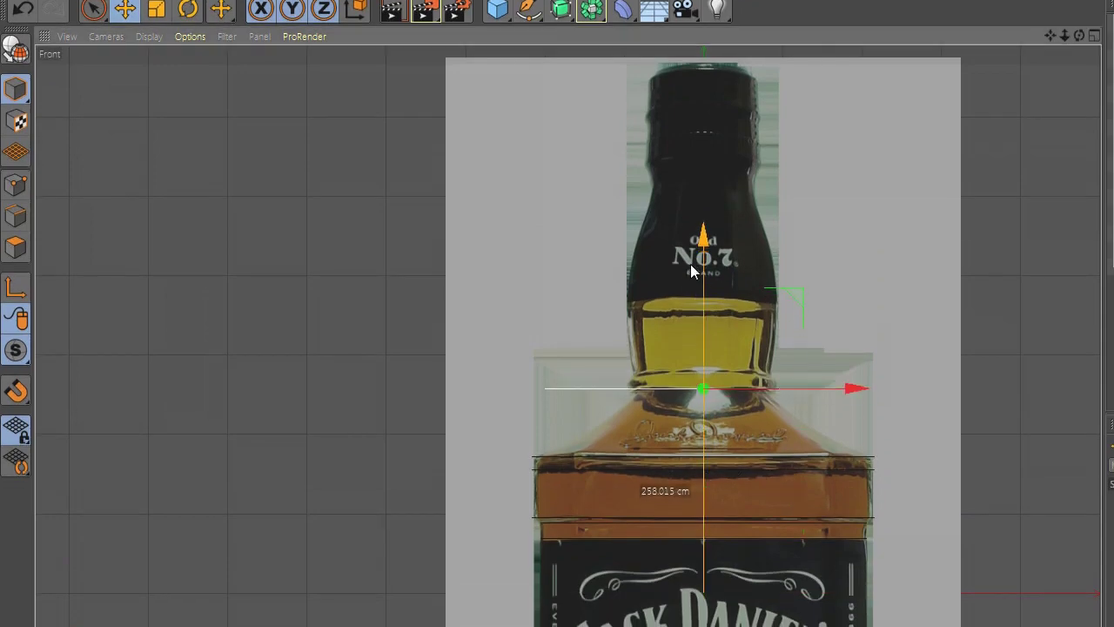
drag(690, 263, 692, 253)
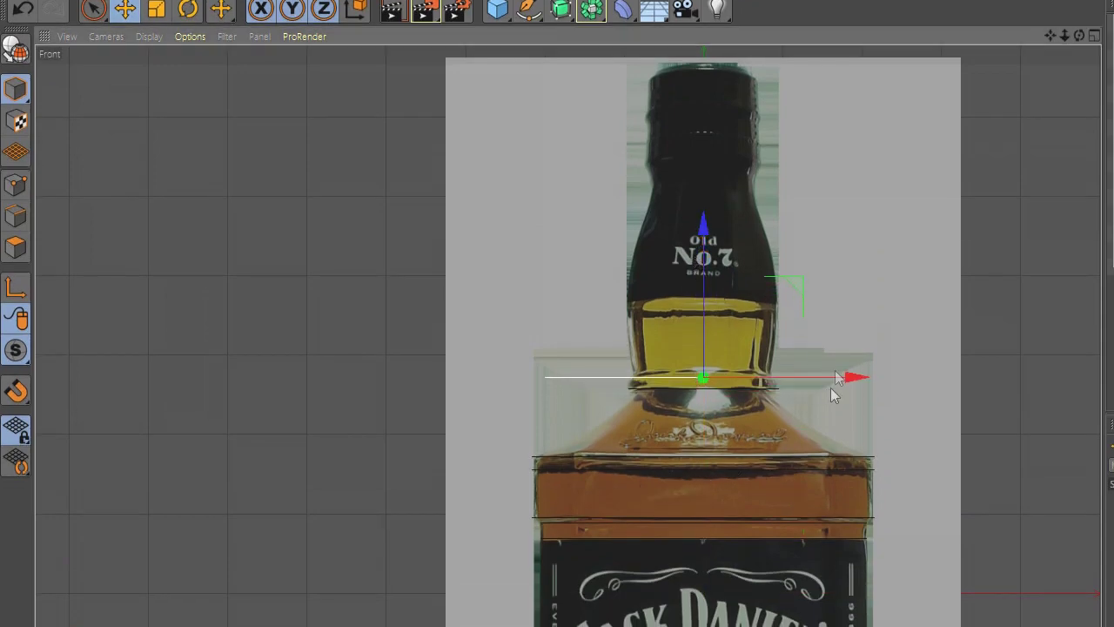
scroll(831, 387, up, 4)
alt+middle_drag(731, 389, 342, 327)
scroll(343, 327, up, 2)
scroll(749, 385, down, 2)
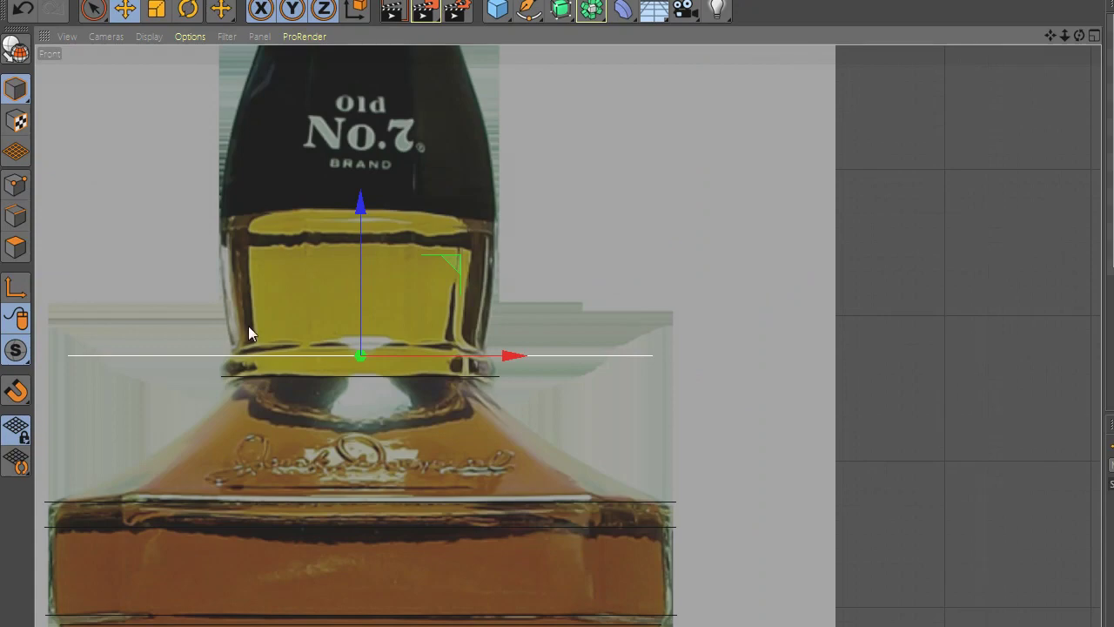
scroll(248, 326, up, 2)
drag(395, 264, 394, 265)
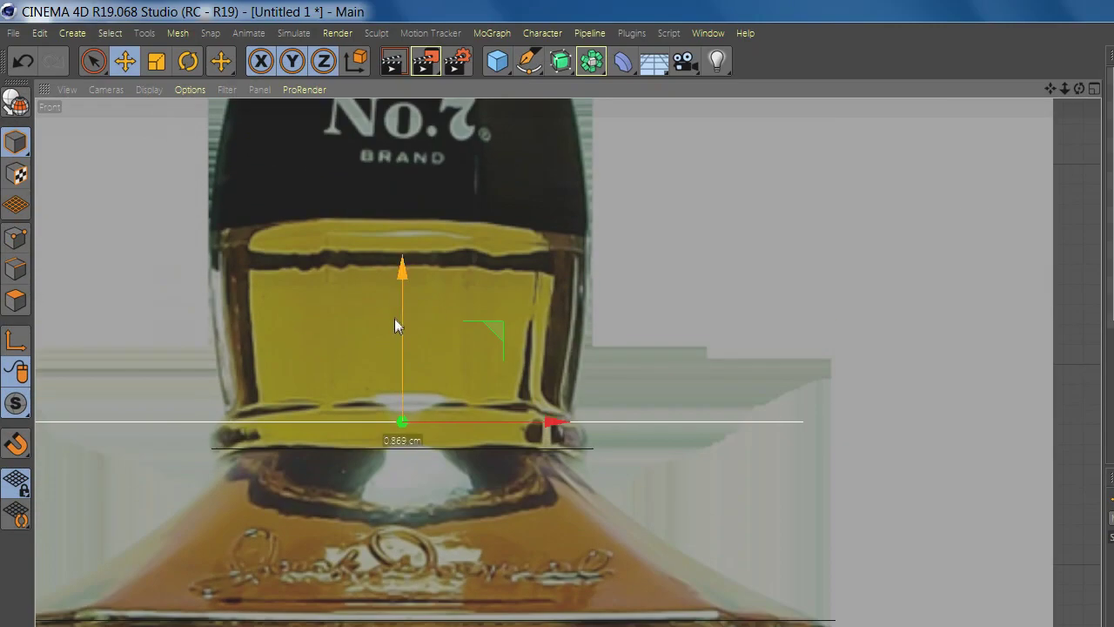
drag(394, 326, 394, 323)
Scale the circle spline down to slightly wider than the glass ring at the neck
key(t)
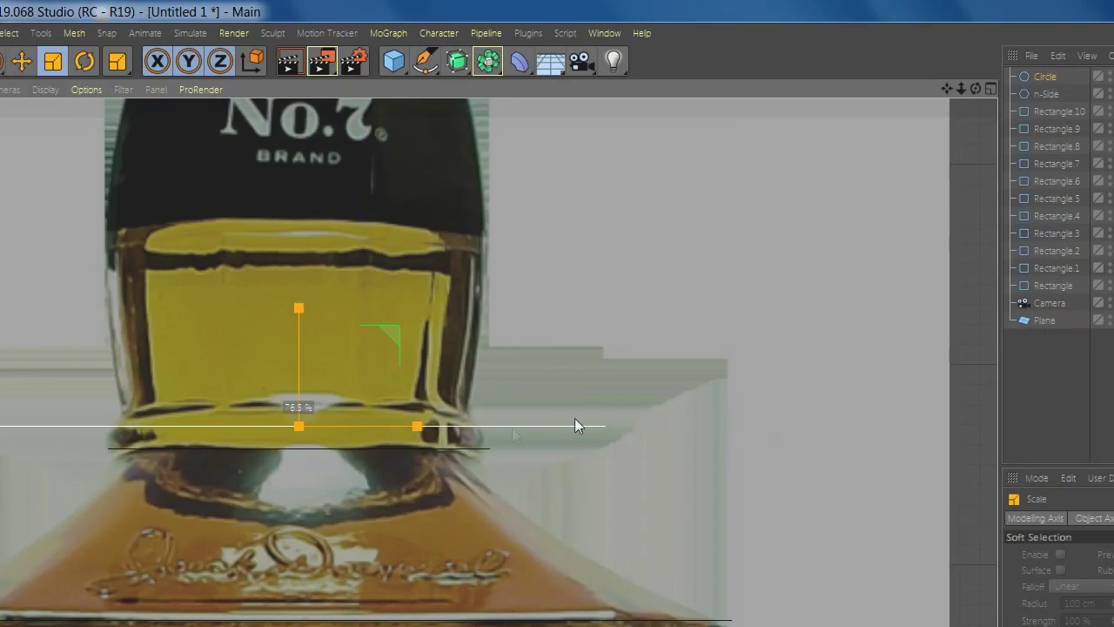
drag(575, 418, 402, 439)
click(22, 61)
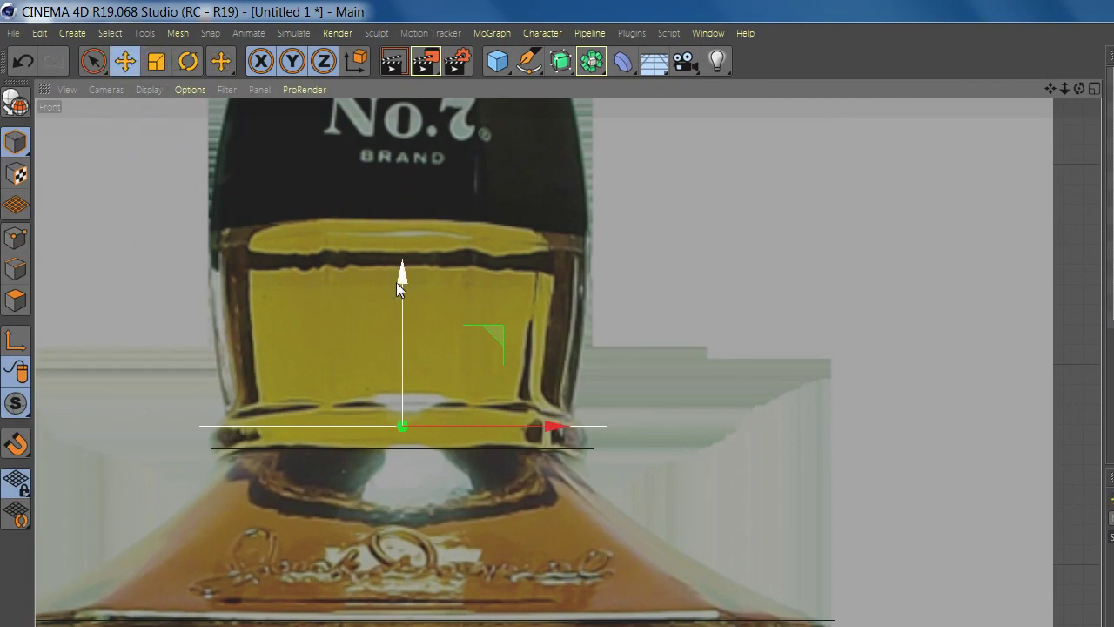
Duplicate the n-Side spline, move the copy up about 21 cm above the neck ring and scale it down slightly
alt+middle_drag(344, 348, 875, 433)
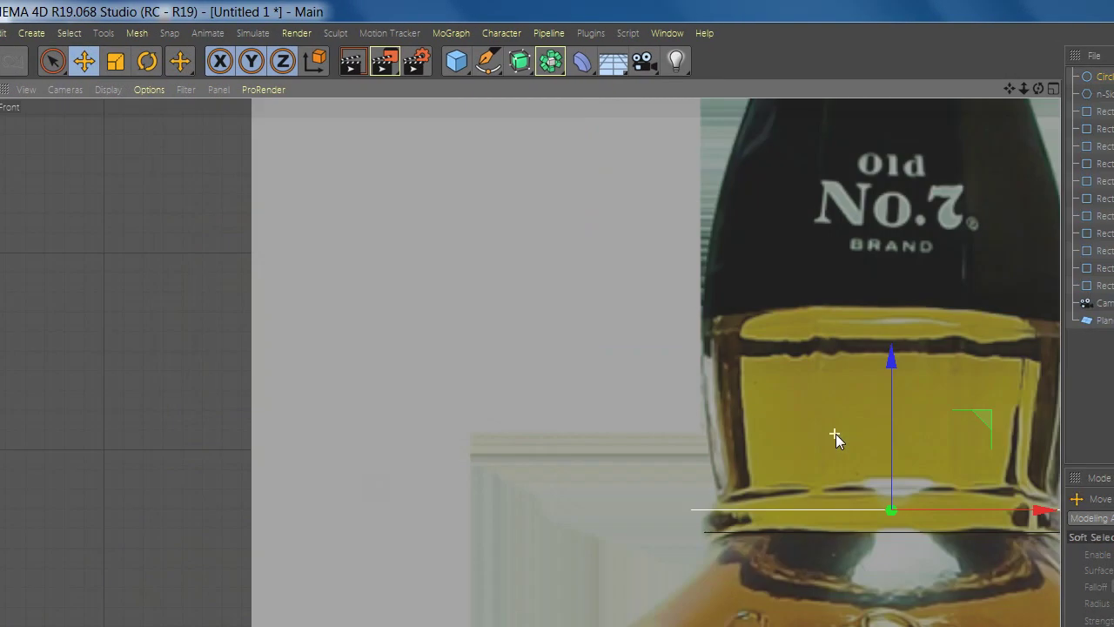
alt+right_drag(529, 334, 365, 334)
alt+middle_drag(726, 470, 663, 466)
alt+right_drag(331, 449, 231, 449)
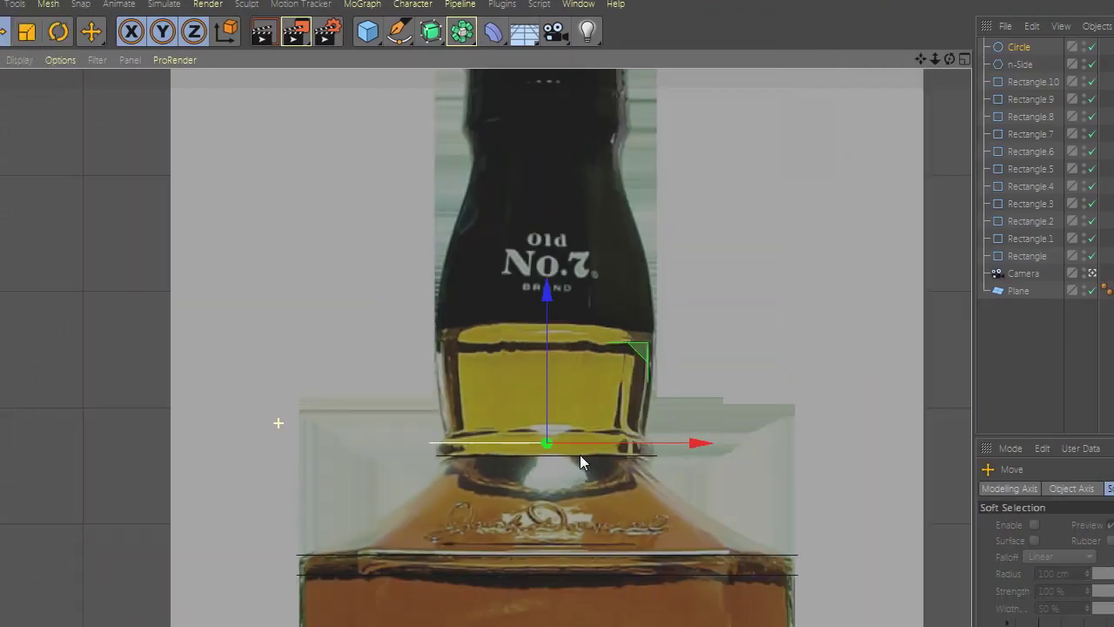
alt+right_drag(622, 484, 722, 485)
click(827, 96)
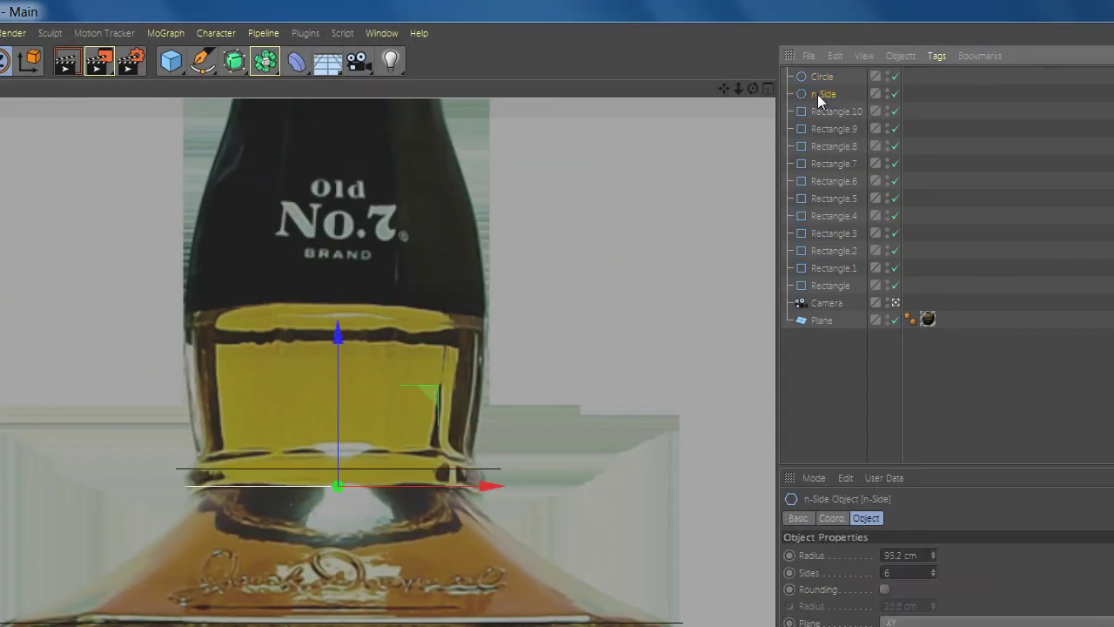
key(ctrl+c)
key(ctrl+v)
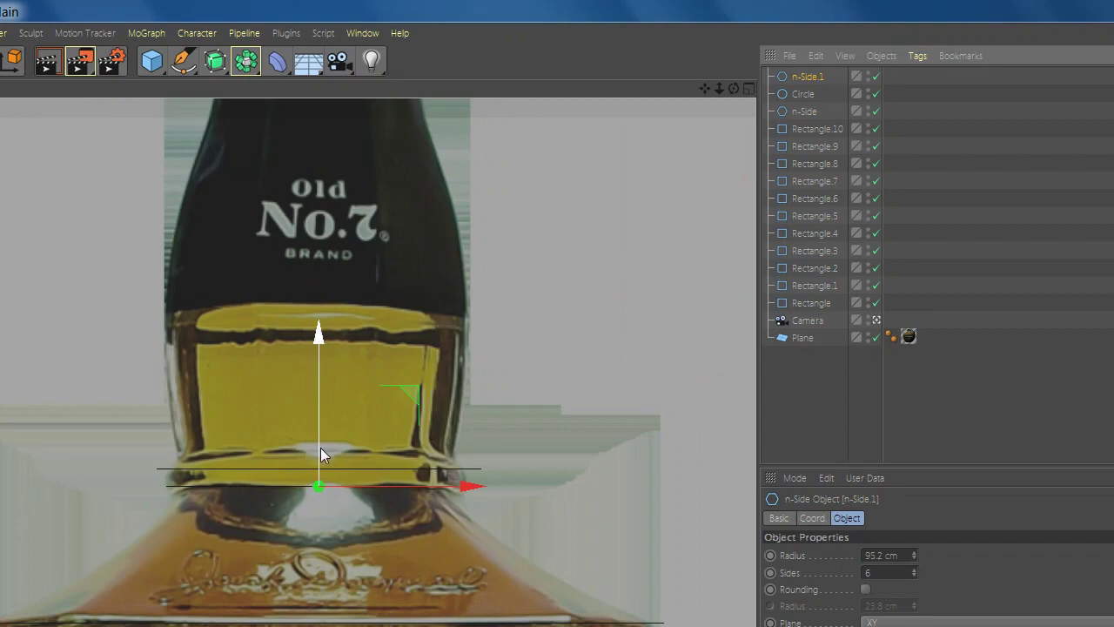
drag(321, 447, 321, 412)
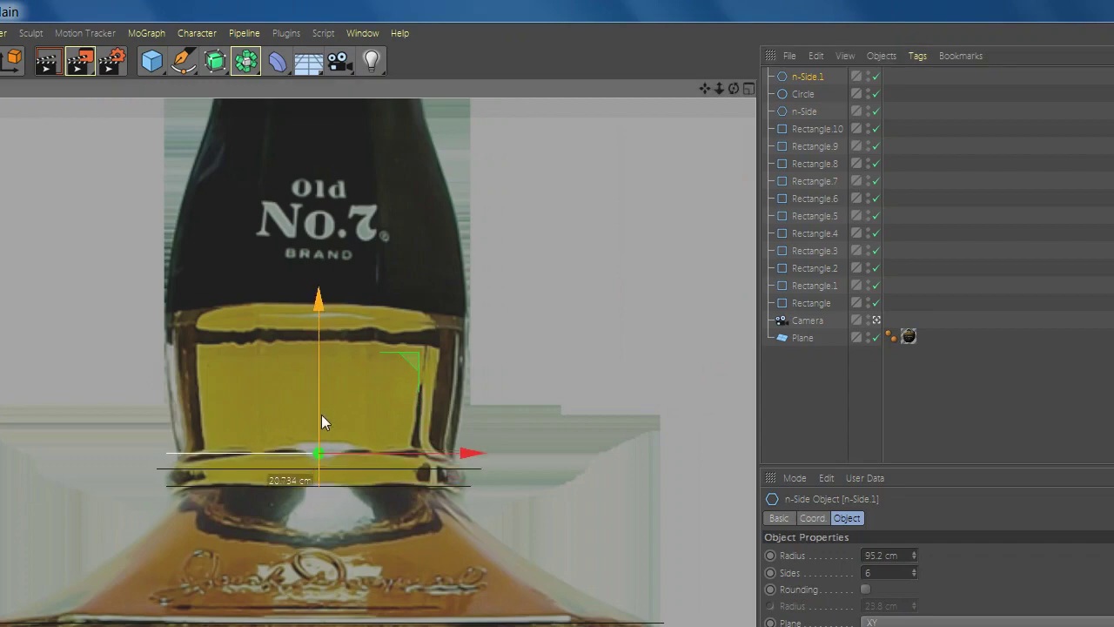
click(155, 62)
drag(282, 264, 268, 263)
Duplicate the n-Side spline about 93 cm up to the lower edge of the black neck wrap and scale the copy up slightly
click(125, 62)
ctrl+drag(318, 375, 318, 228)
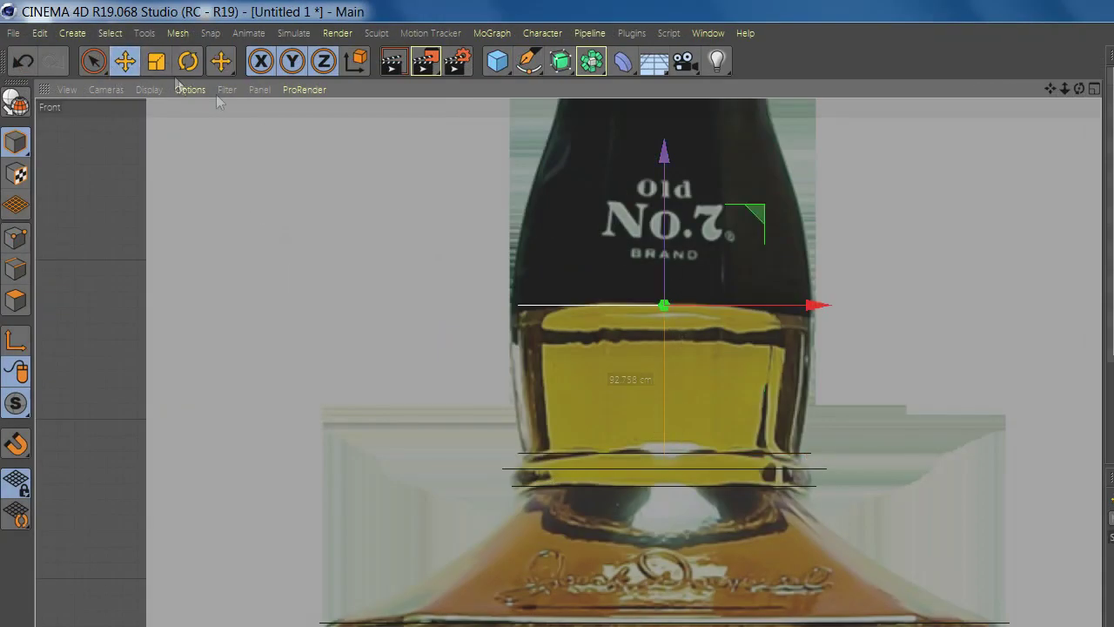
click(155, 62)
drag(248, 213, 253, 214)
Duplicate the spline about 143 cm further up, to just below the cap, and scale the copy down to the neck's width there
alt+middle_drag(721, 174, 607, 437)
scroll(606, 437, down, 3)
click(125, 61)
ctrl+drag(345, 363, 345, 207)
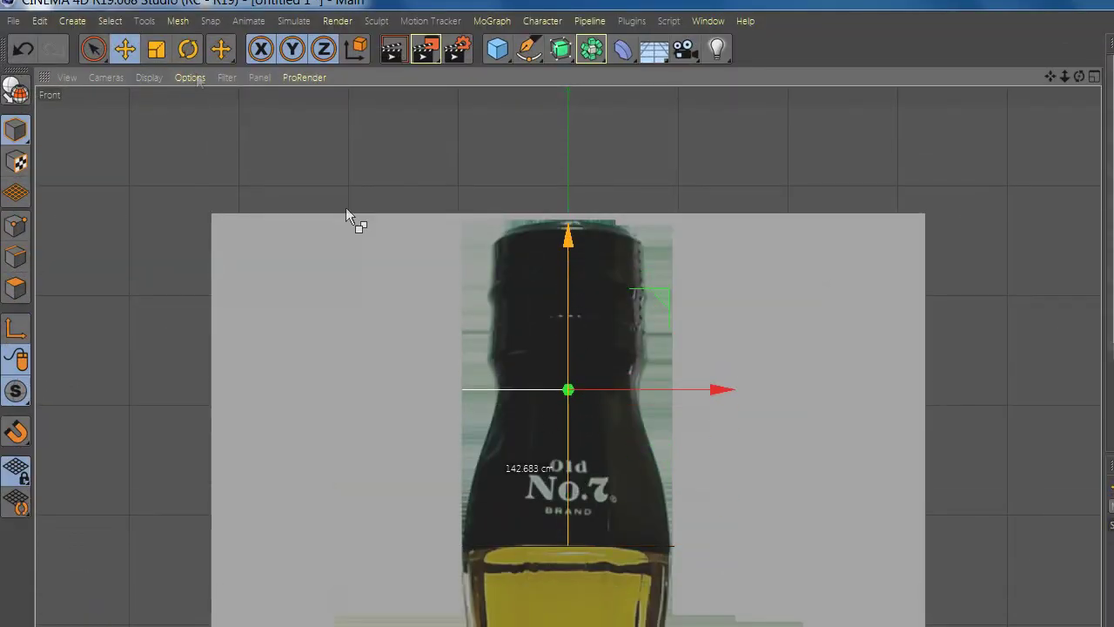
click(156, 49)
drag(527, 440, 499, 435)
Duplicate the spline about 27 cm up onto the cap's lower bulge and scale the copy up slightly to match its width
scroll(575, 273, up, 5)
click(125, 50)
ctrl+drag(567, 403, 567, 354)
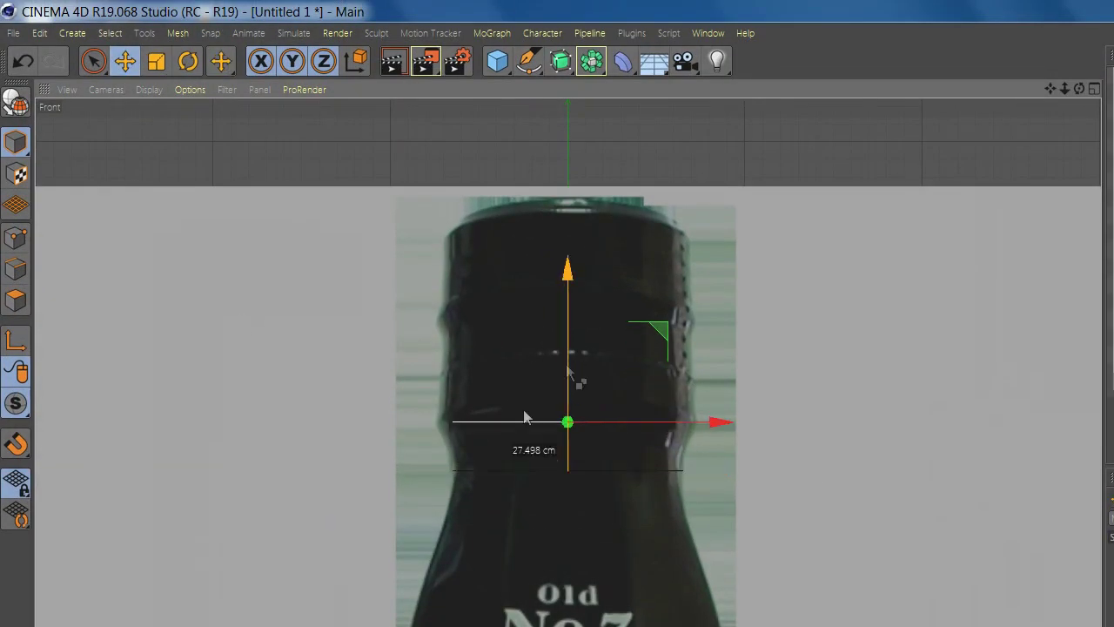
click(156, 62)
drag(376, 273, 388, 272)
Duplicate the spline up to just below the cap's upper ridge and scale the copy down slightly
click(126, 62)
ctrl+drag(570, 369, 572, 285)
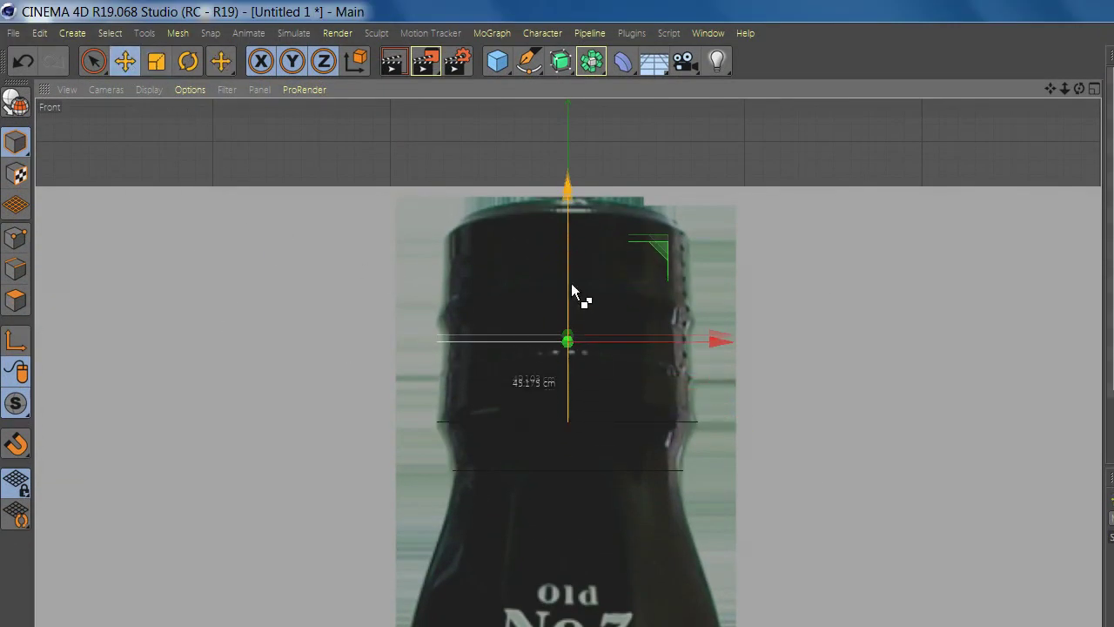
click(156, 62)
drag(658, 495, 655, 495)
Place two more spline copies at the cap's upper ridge, the first slightly wider and the one just above it slightly narrower
click(126, 62)
ctrl+drag(566, 320, 566, 293)
click(156, 62)
drag(354, 294, 362, 294)
click(131, 61)
ctrl+drag(570, 280, 570, 271)
click(156, 62)
drag(332, 264, 327, 263)
Place spline copies at the cap's upper edge and at the very top, scaling the topmost copy down to the cap's top face
key(e)
ctrl+drag(567, 247, 570, 181)
key(t)
drag(480, 341, 408, 335)
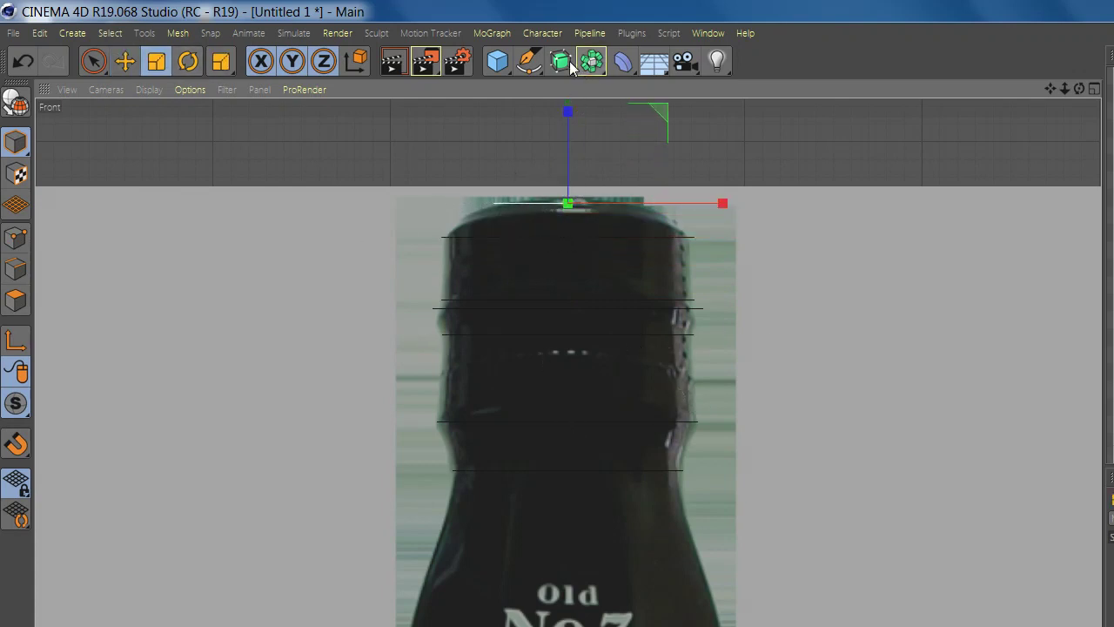
Add a Loft generator and stop viewing the scene through the Camera object
drag(560, 61, 740, 114)
scroll(722, 381, down, 3)
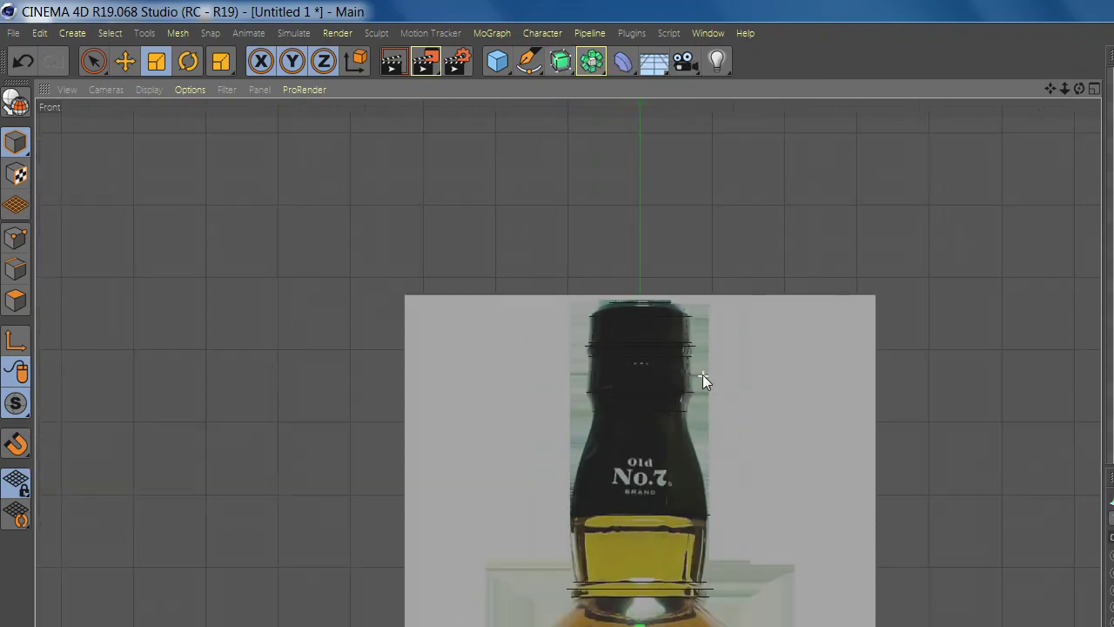
scroll(703, 380, down, 3)
scroll(703, 423, down, 3)
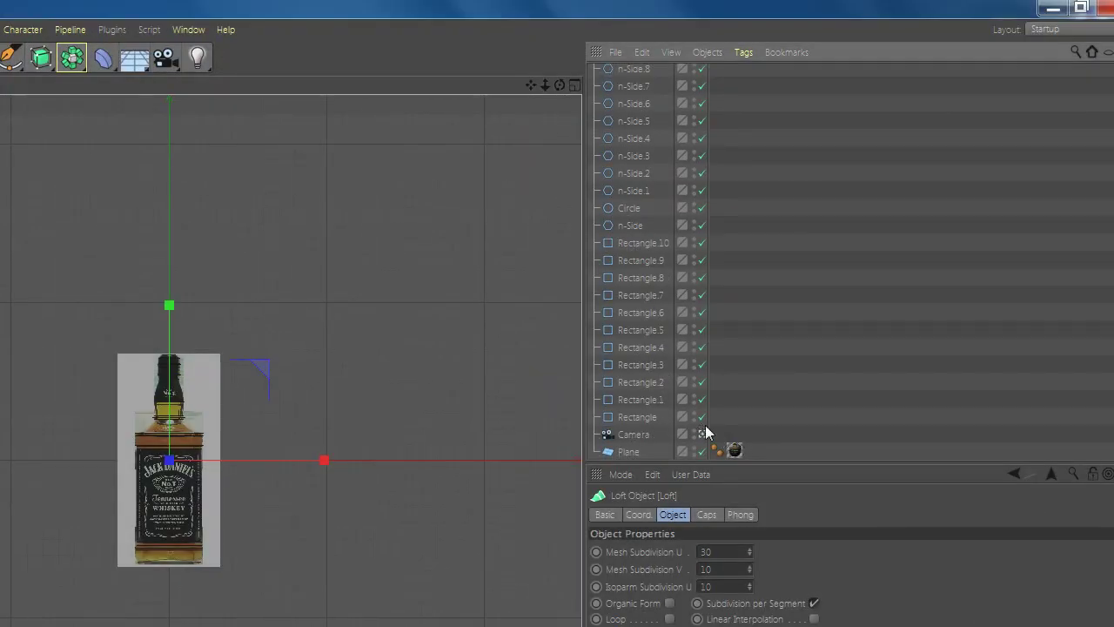
click(702, 434)
scroll(238, 441, down, 5)
scroll(573, 433, down, 1)
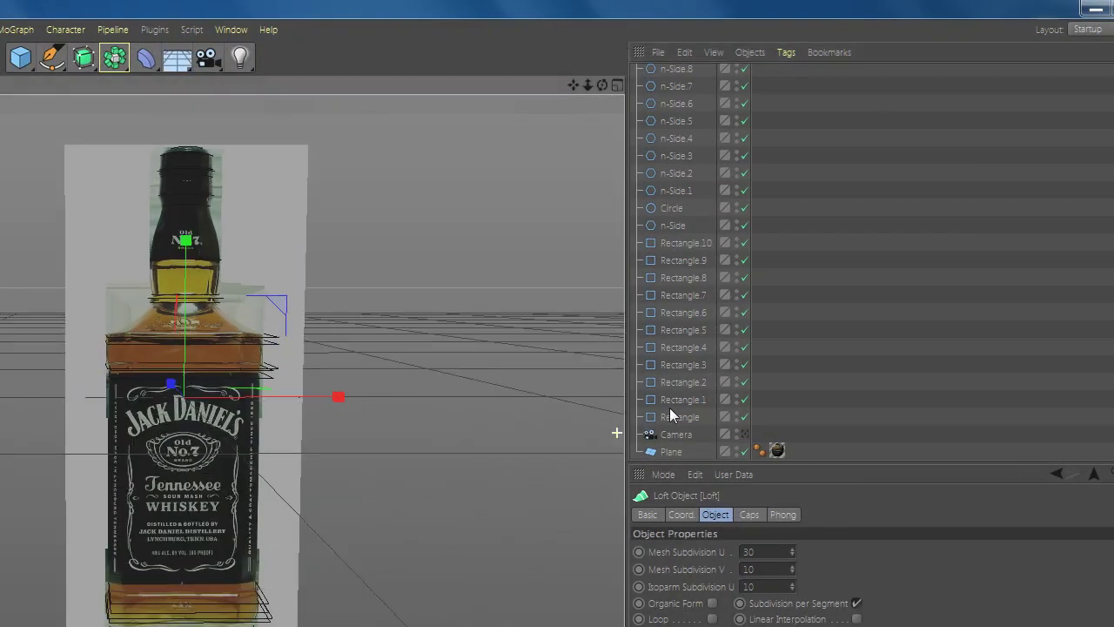
Select all cross-section splines from Rectangle to n-Side.9 and make them children of the Loft
click(677, 418)
scroll(675, 235, up, 2)
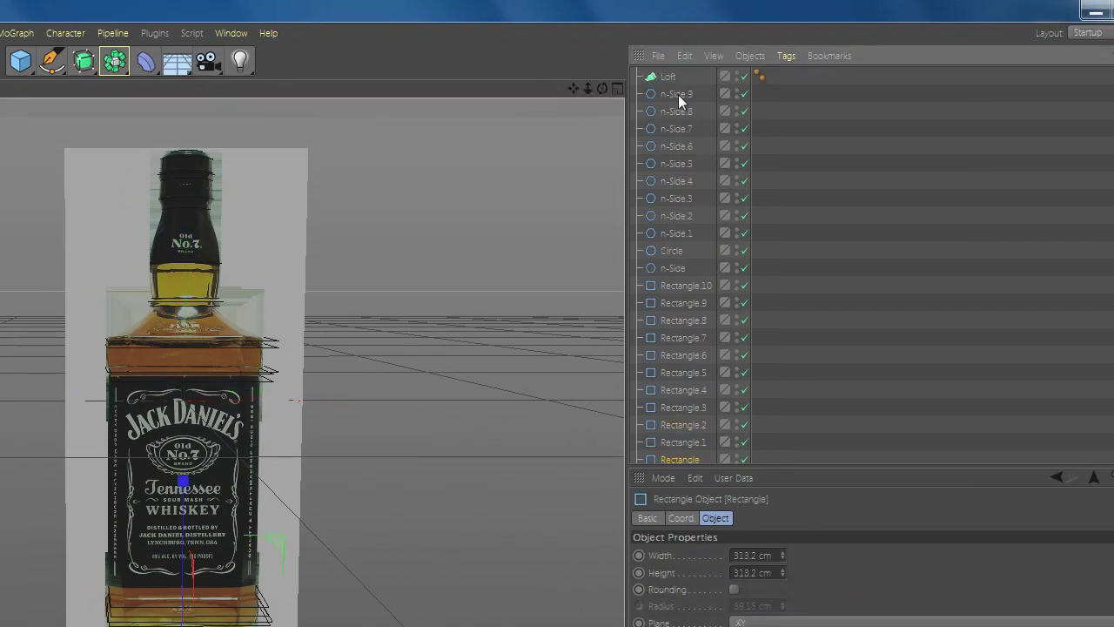
shift+click(677, 95)
mouse_move(675, 92)
mouse_down()
mouse_move(661, 72)
mouse_move(662, 83)
mouse_up()
scroll(685, 217, down, 2)
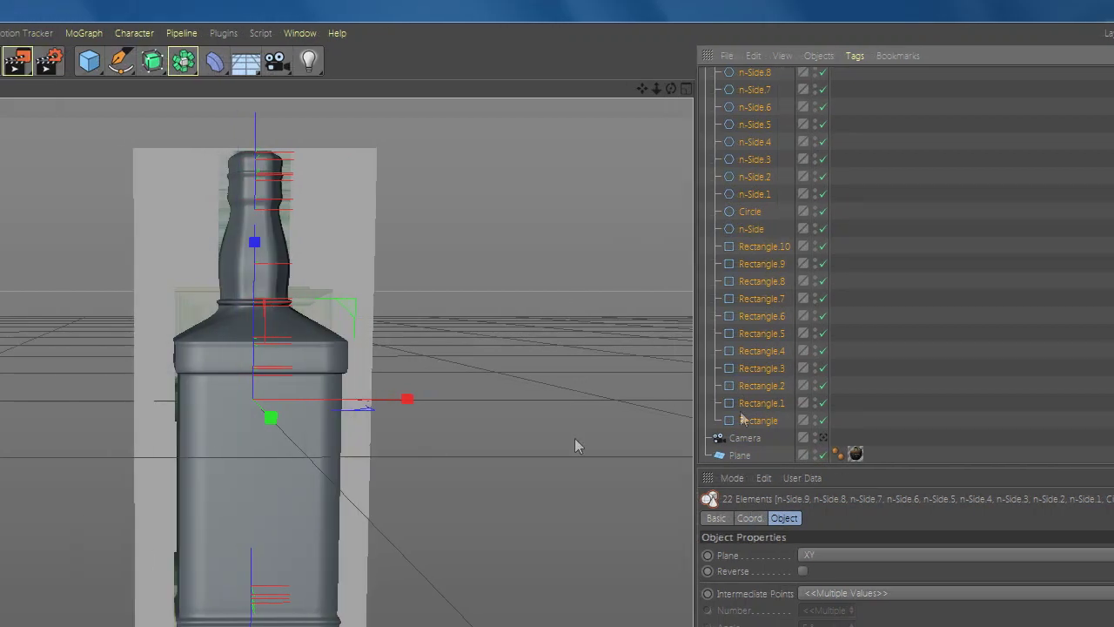
Disable the reference image Plane and deselect all objects so only the lofted bottle shows
drag(670, 87, 753, 291)
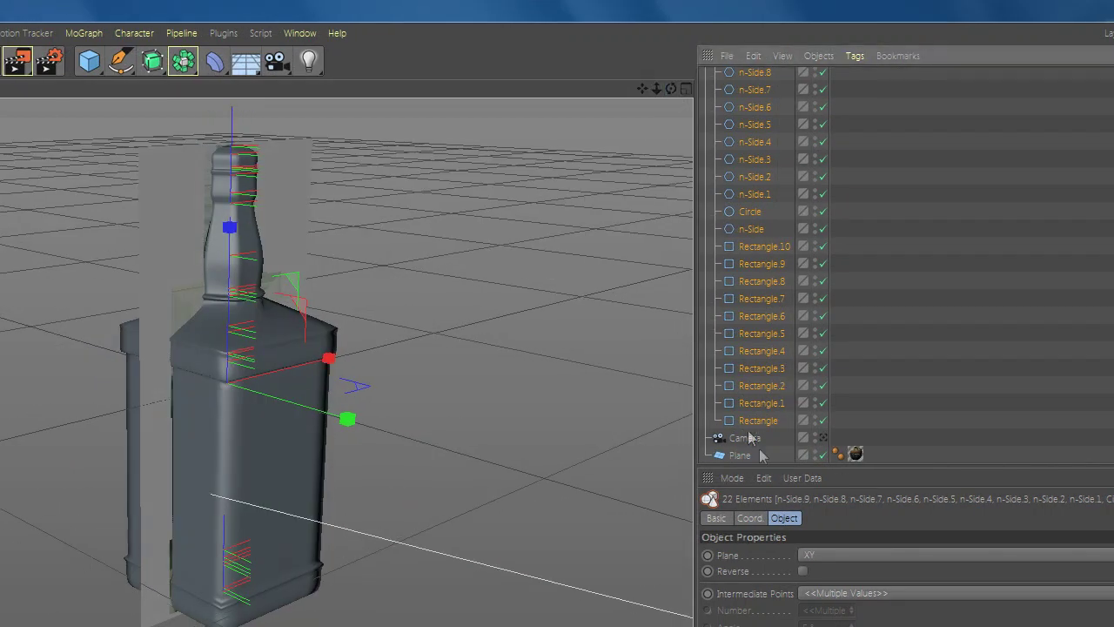
click(823, 454)
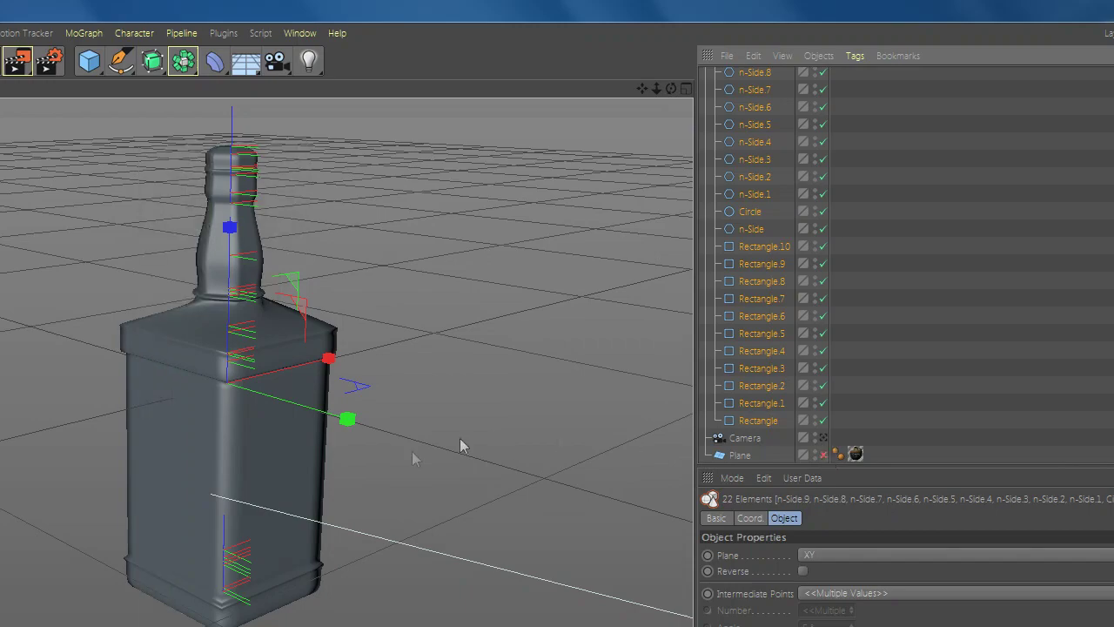
click(445, 333)
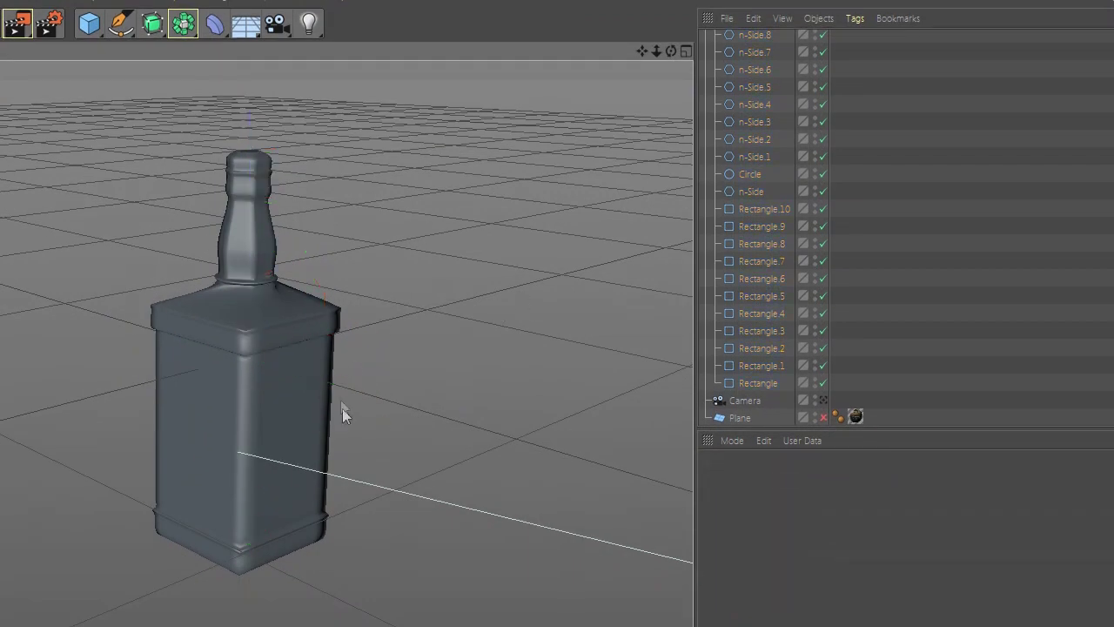
Rotate the n-Side spline at the base of the neck slightly about the bottle's vertical axis, and deselect it
alt+drag(342, 408, 9, 349)
alt+drag(278, 350, 0, 360)
alt+drag(399, 426, 644, 412)
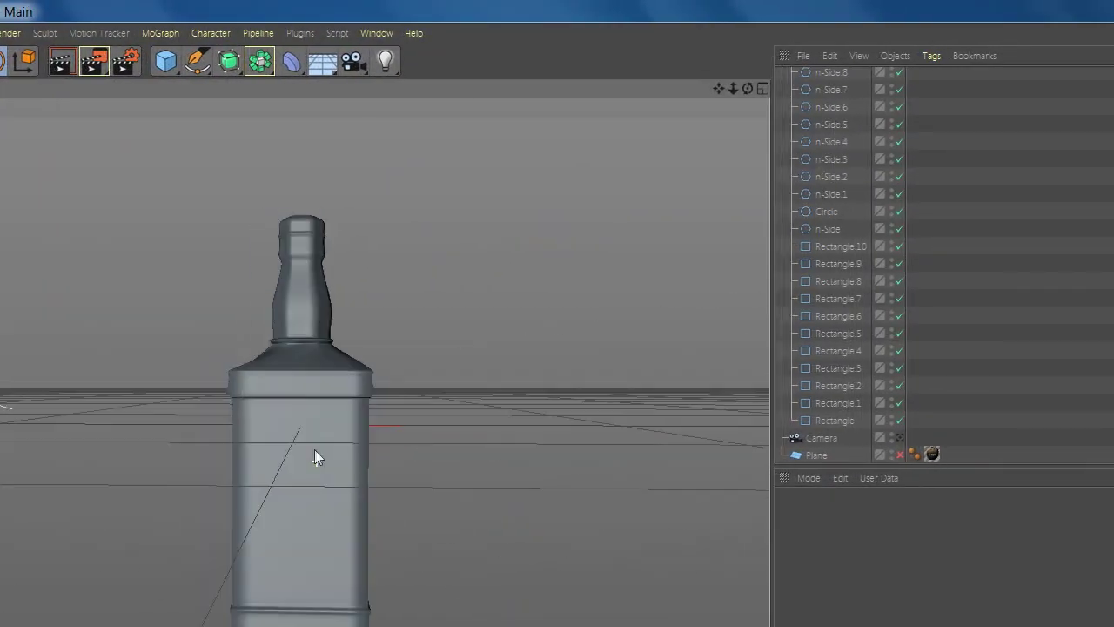
mouse_move(314, 449)
alt+mouse_down()
mouse_move(321, 470)
mouse_move(316, 432)
alt+mouse_up()
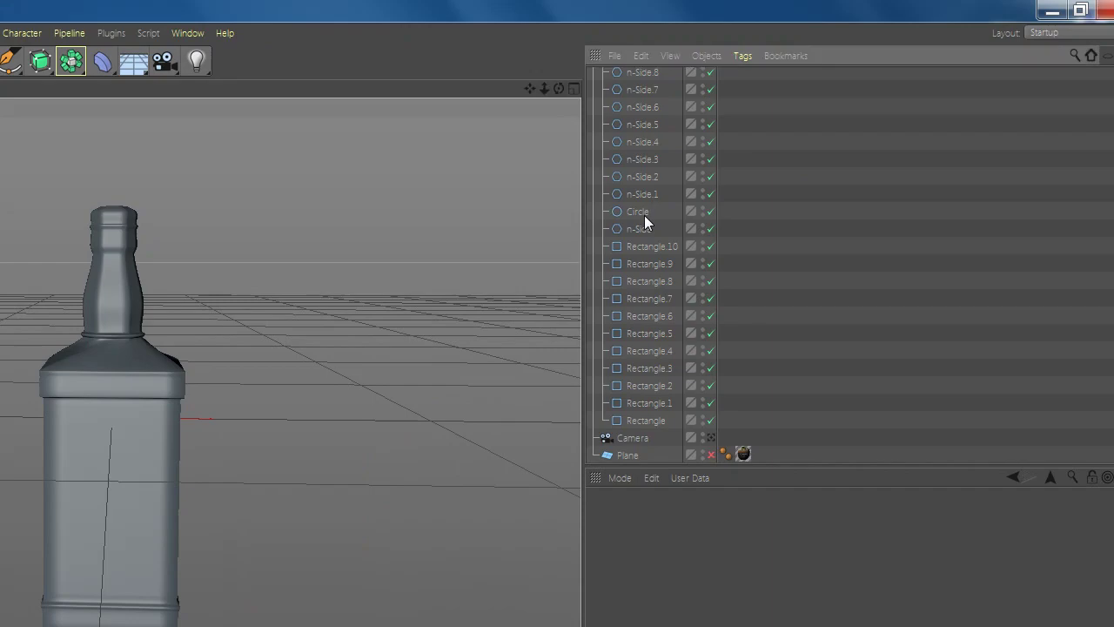
click(832, 177)
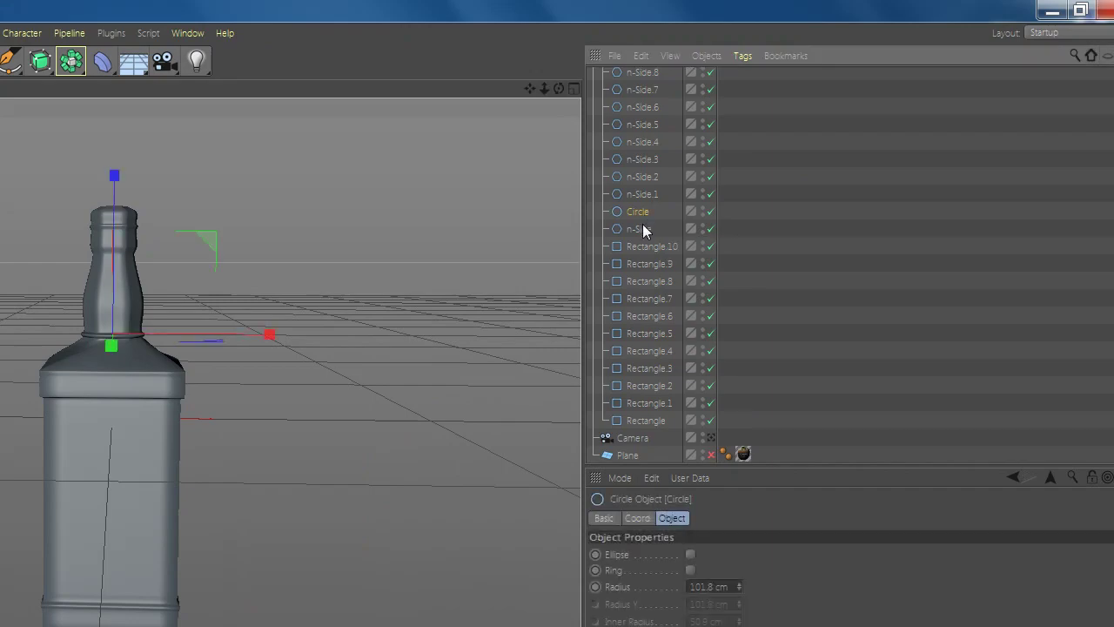
click(640, 228)
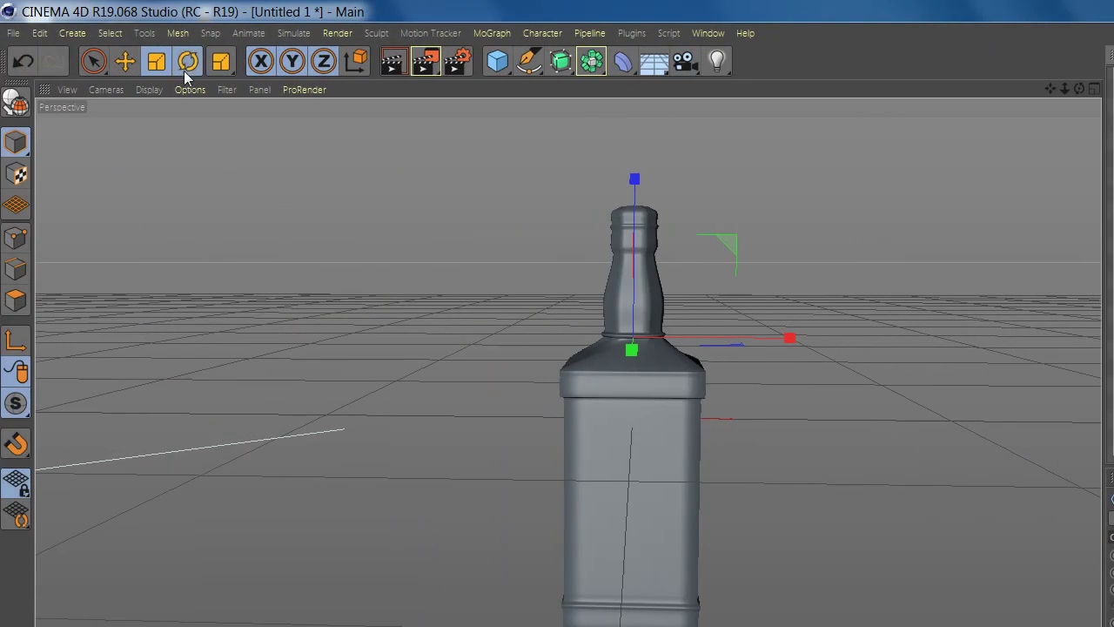
click(187, 61)
scroll(638, 314, up, 2)
drag(664, 347, 629, 347)
scroll(636, 346, up, 1)
scroll(642, 344, up, 5)
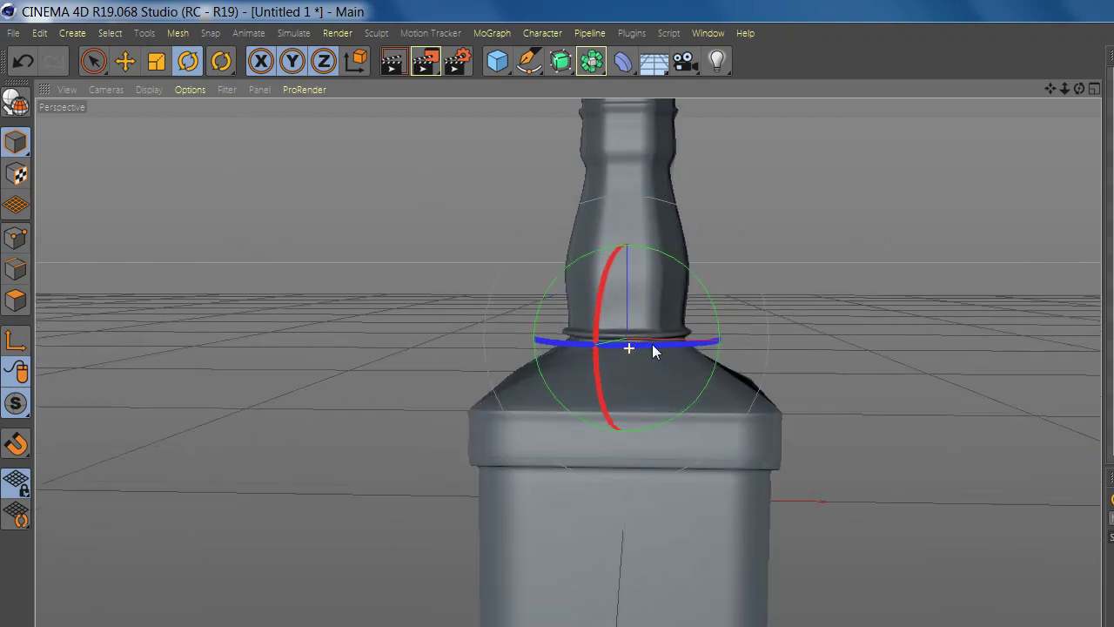
drag(644, 337, 616, 337)
scroll(769, 290, down, 6)
scroll(588, 246, down, 4)
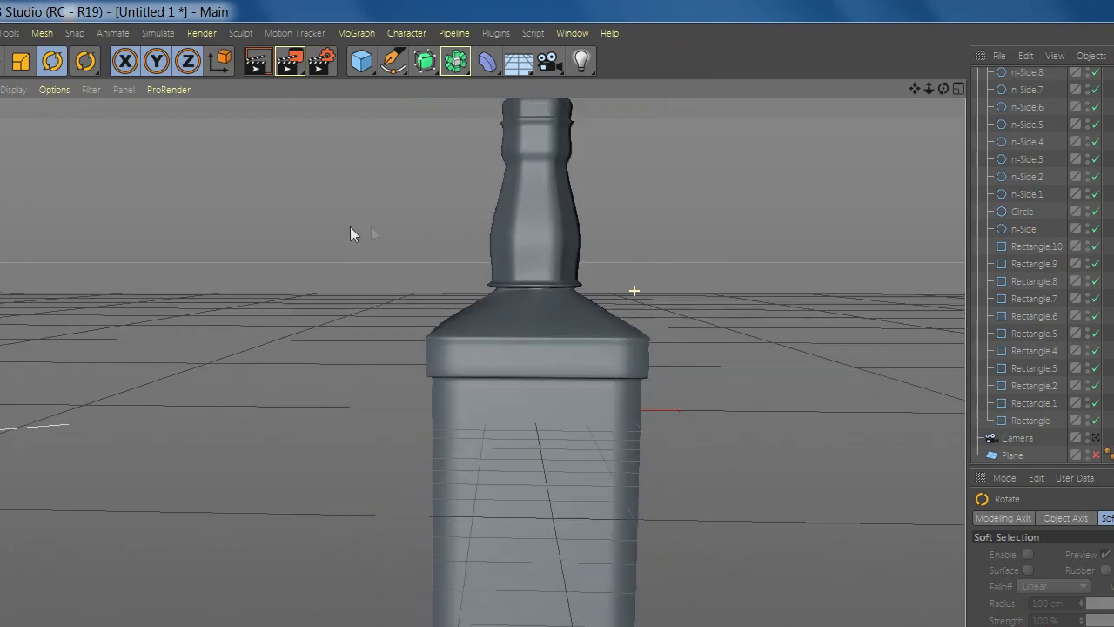
scroll(529, 349, down, 2)
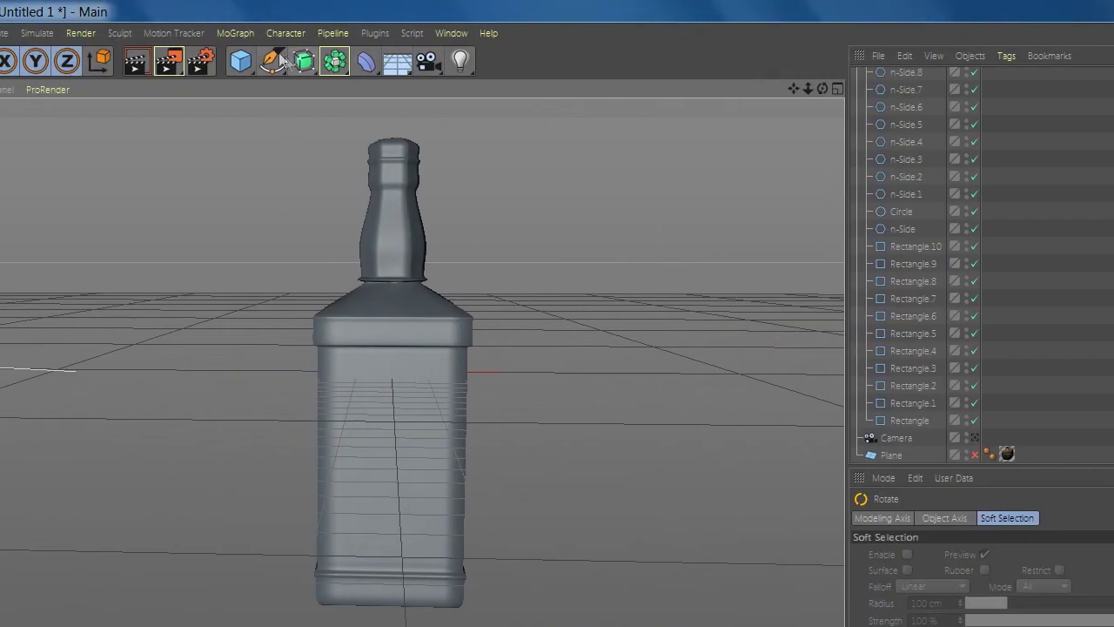
Add a Subdivision Surface, place the Loft inside it, and collapse the Loft's hierarchy
drag(193, 62, 283, 83)
scroll(776, 117, up, 2)
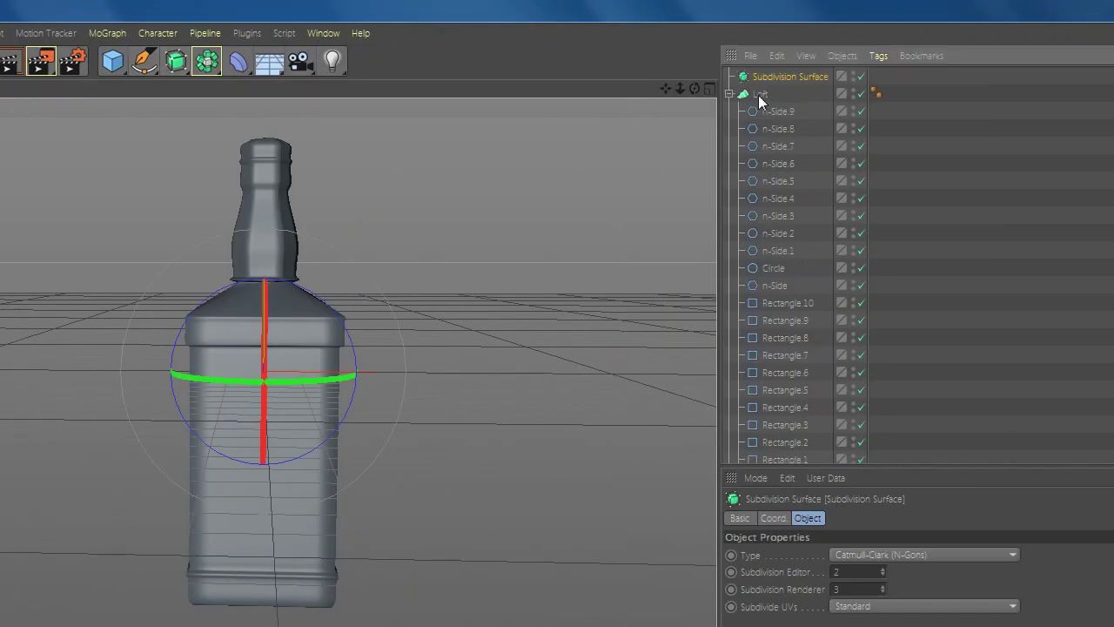
drag(766, 76, 766, 77)
click(739, 94)
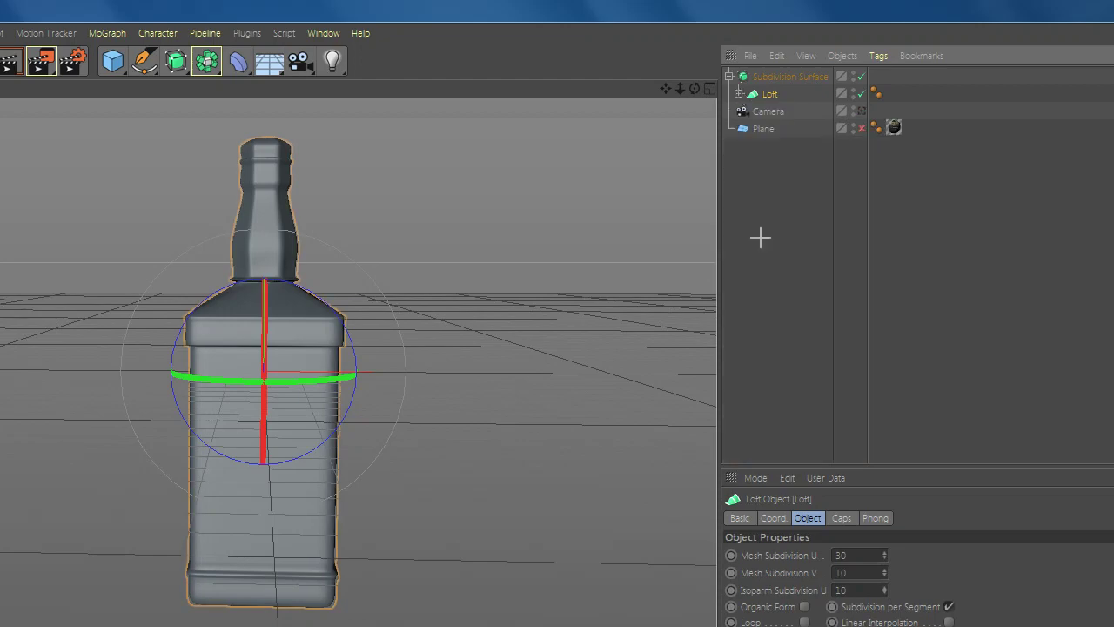
click(759, 237)
scroll(437, 397, down, 5)
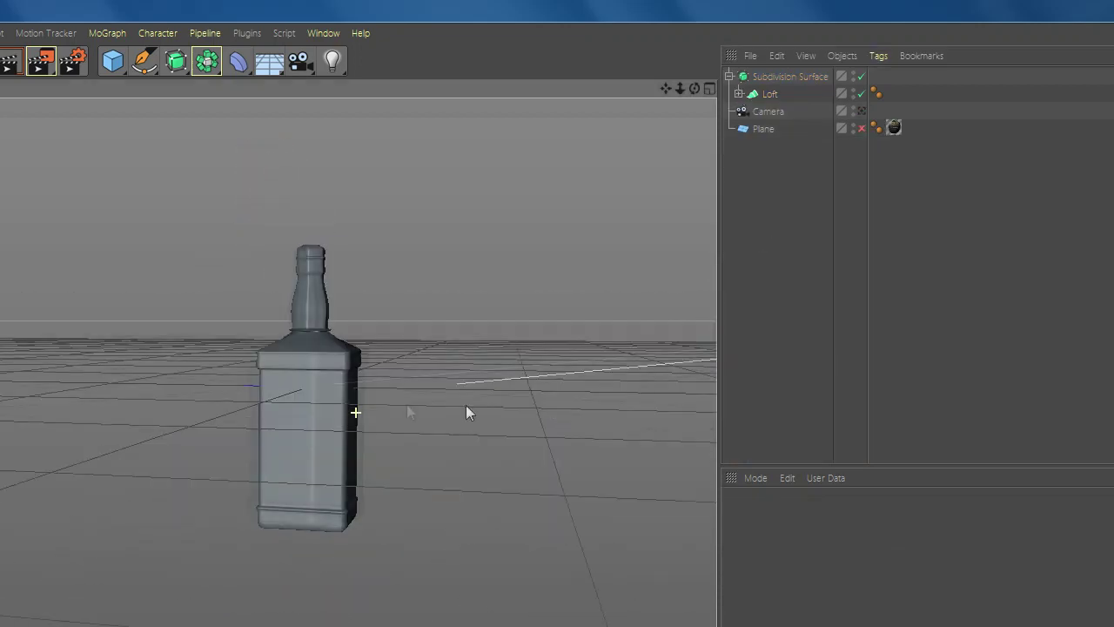